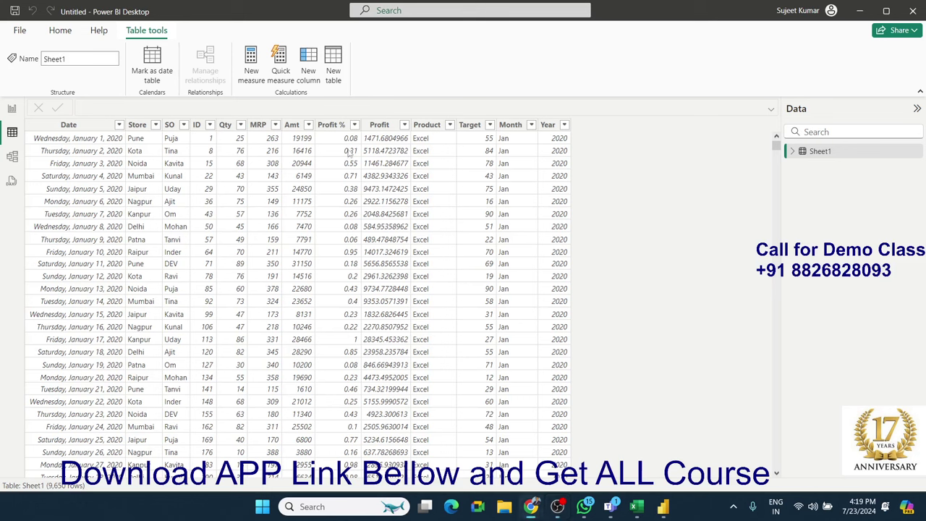
Step: Create a calculated table PRG = ALL(Sheet1[Product]) listing the distinct products
{"action": "left_click", "coordinate": [331, 125]}
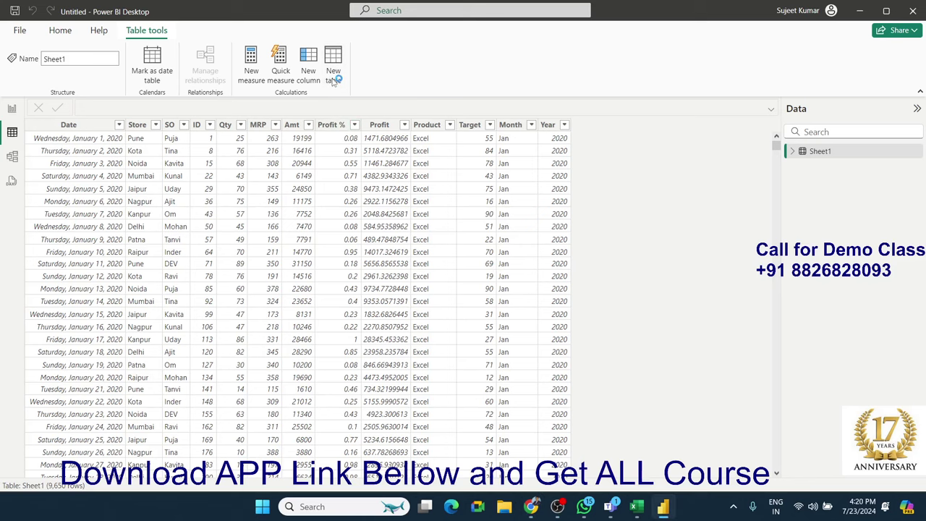
{"action": "left_click", "coordinate": [334, 79]}
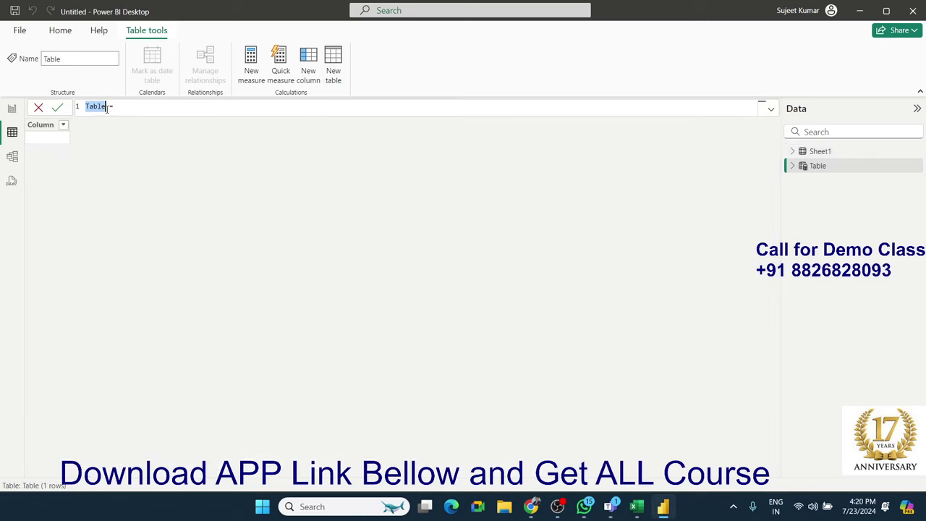
{"action": "type", "text": "PR"}
{"action": "type", "text": "G ="}
{"action": "type", "text": "al"}
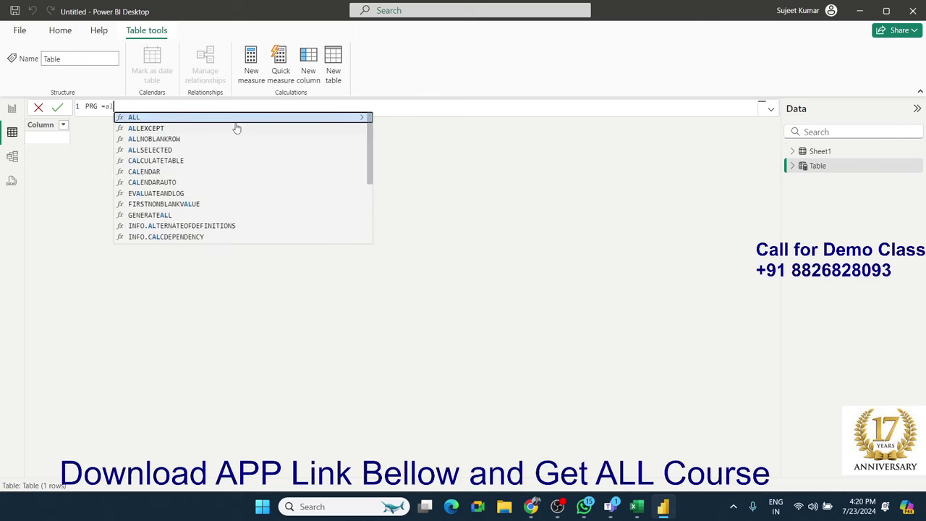
{"action": "key", "text": "Tab"}
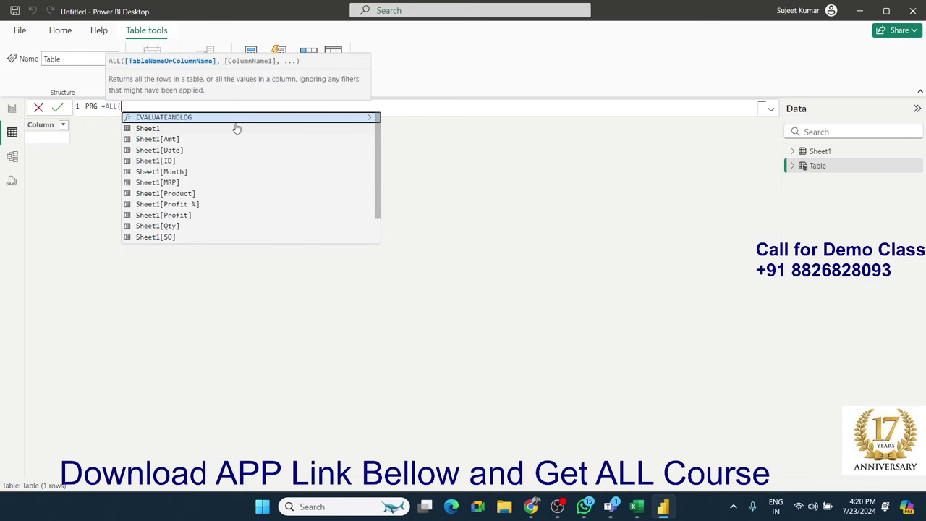
{"action": "key", "text": "Down"}
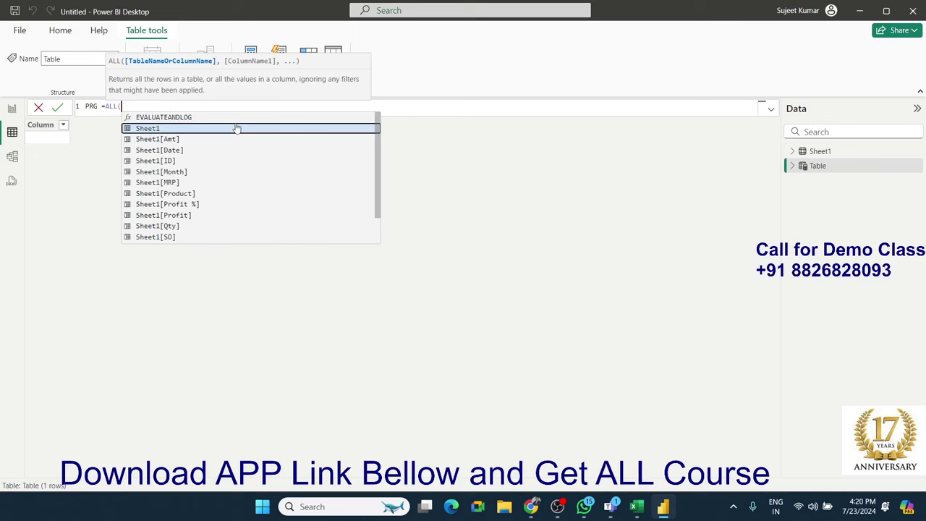
{"action": "key", "text": "Down"}
{"action": "key", "text": "Down"}
{"action": "key", "text": "Down"}
{"action": "key", "text": "Down"}
{"action": "key", "text": "Down"}
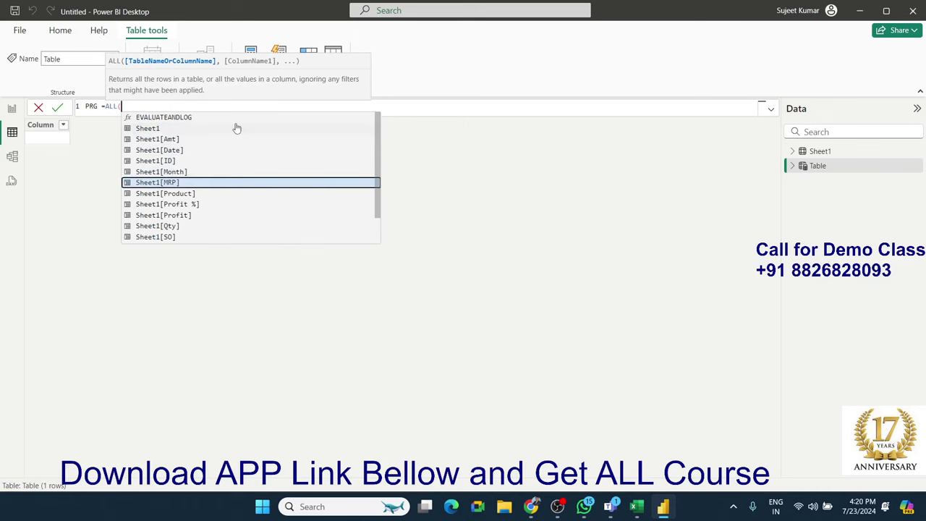
{"action": "key", "text": "Down"}
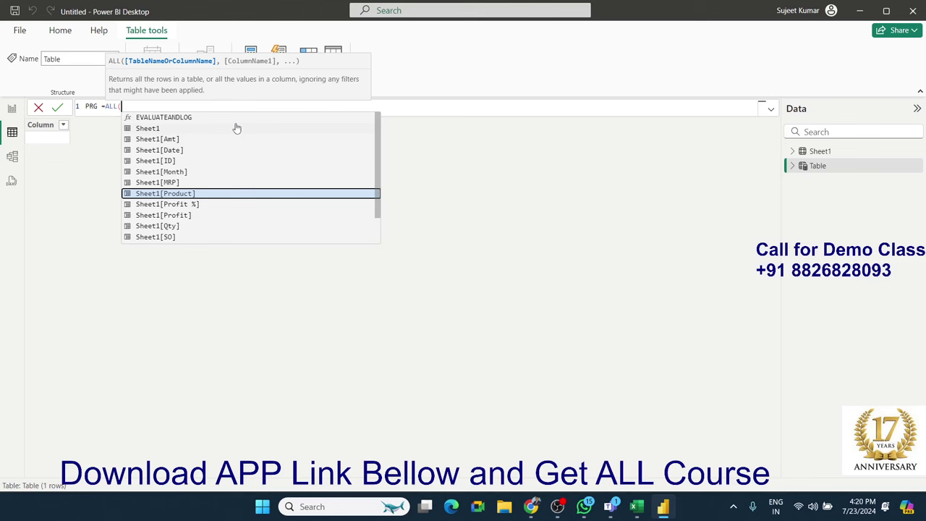
{"action": "key", "text": "Tab"}
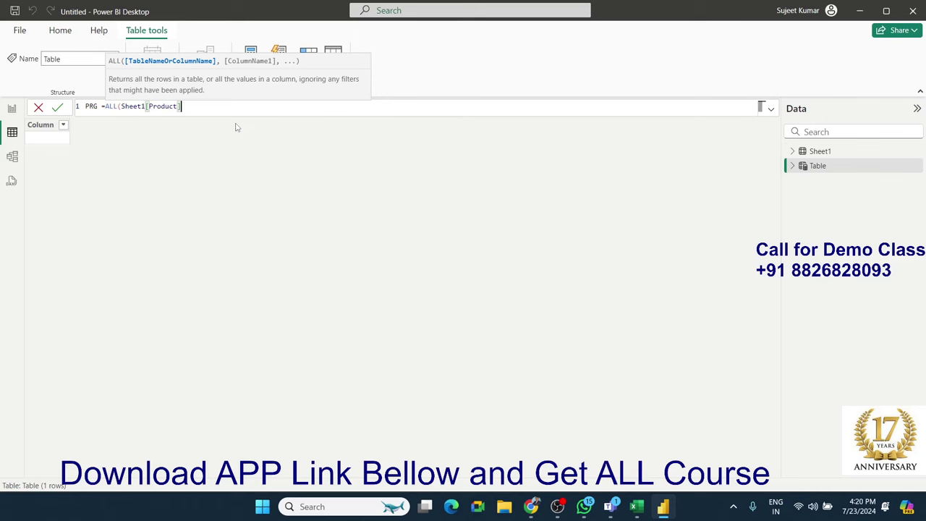
{"action": "type", "text": ")"}
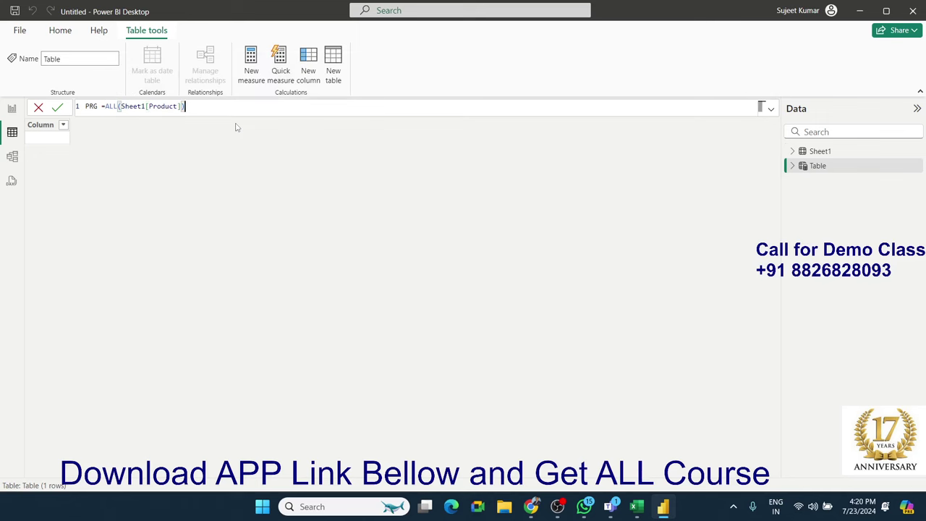
{"action": "key", "text": "Return"}
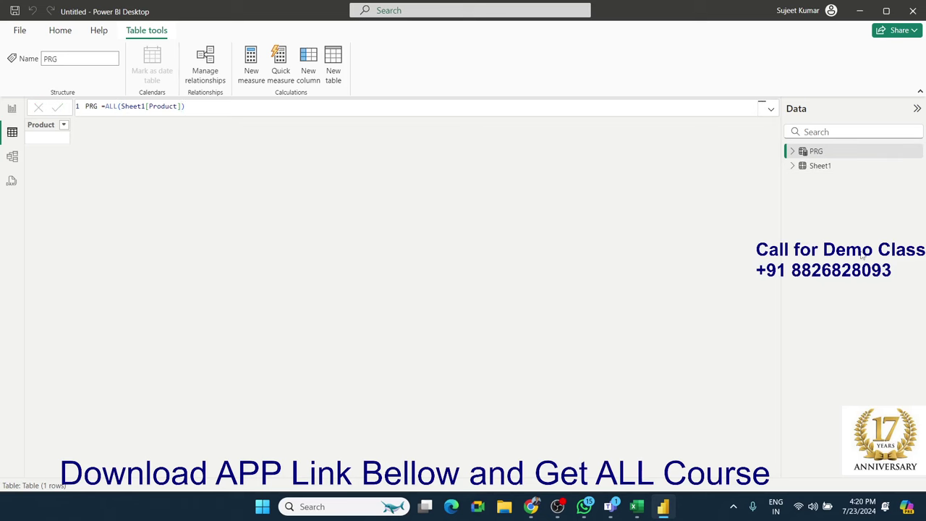
Step: Look through PRG's seven products and its table menu, then return to Sheet1's data grid
{"action": "left_click", "coordinate": [818, 169]}
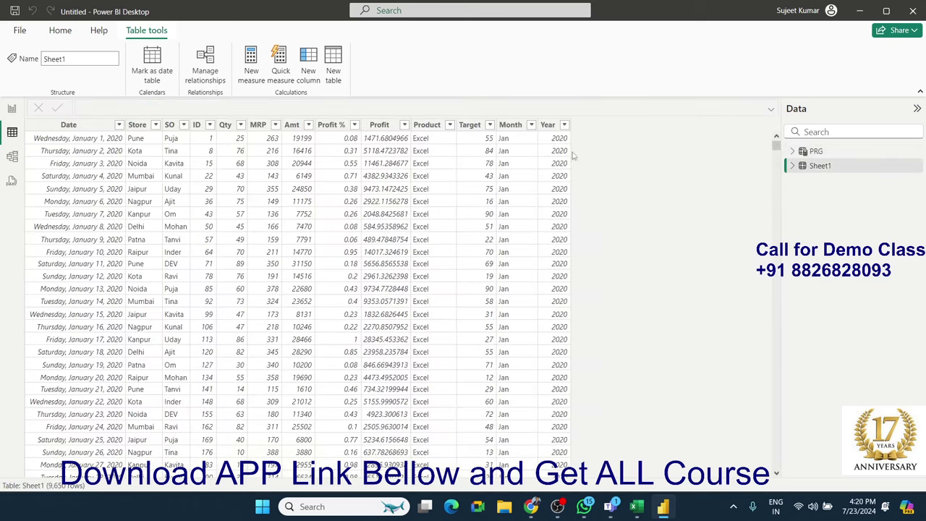
{"action": "left_click", "coordinate": [816, 152]}
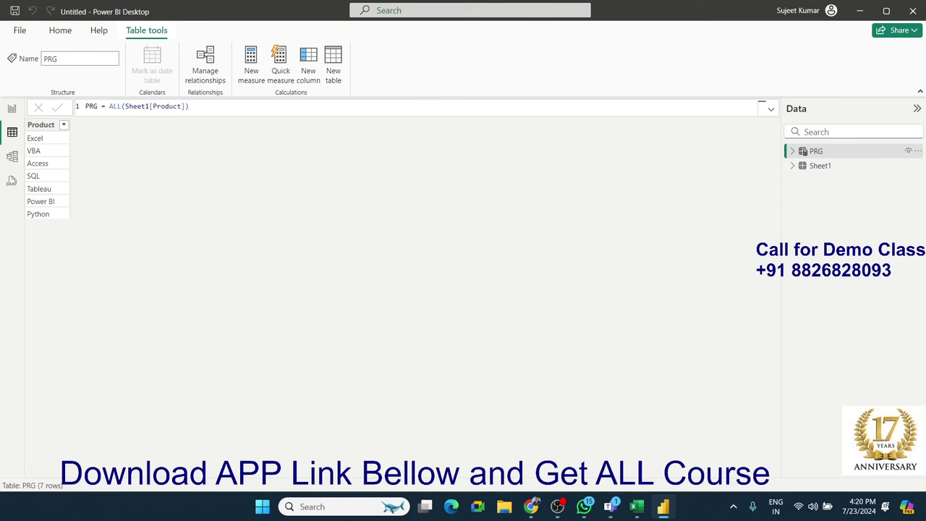
{"action": "left_click", "coordinate": [532, 507]}
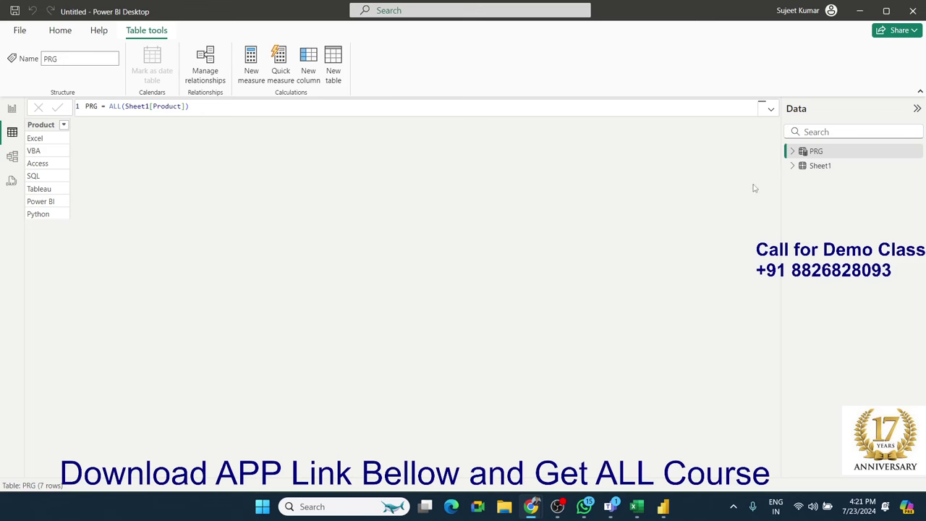
{"action": "right_click", "coordinate": [830, 154]}
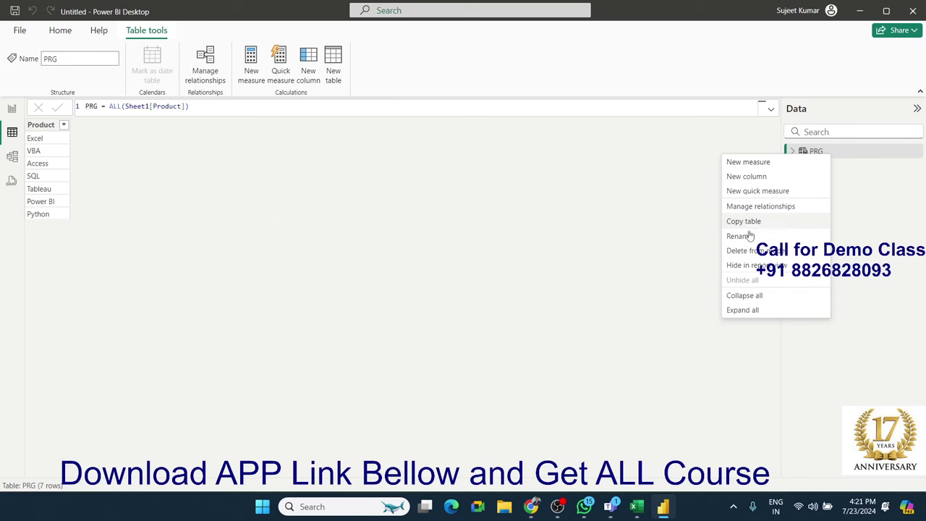
{"action": "left_click", "coordinate": [282, 211]}
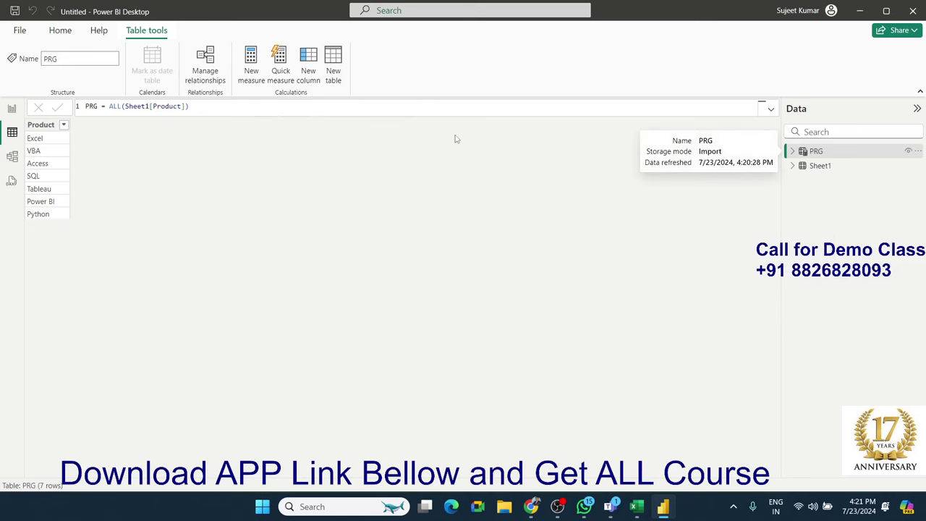
{"action": "left_click", "coordinate": [806, 170]}
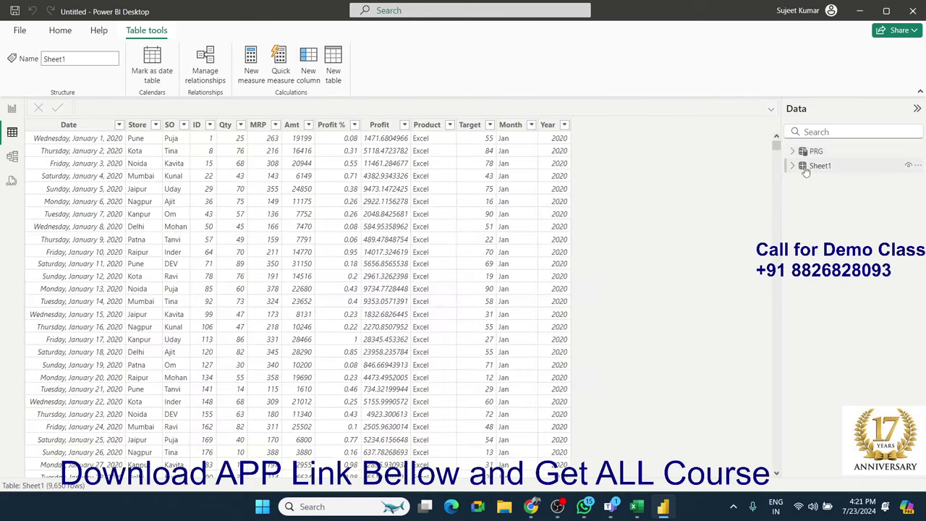
Step: Go to the report page, expand Sheet1's fields and dismiss the new-measure error
{"action": "left_click", "coordinate": [12, 109]}
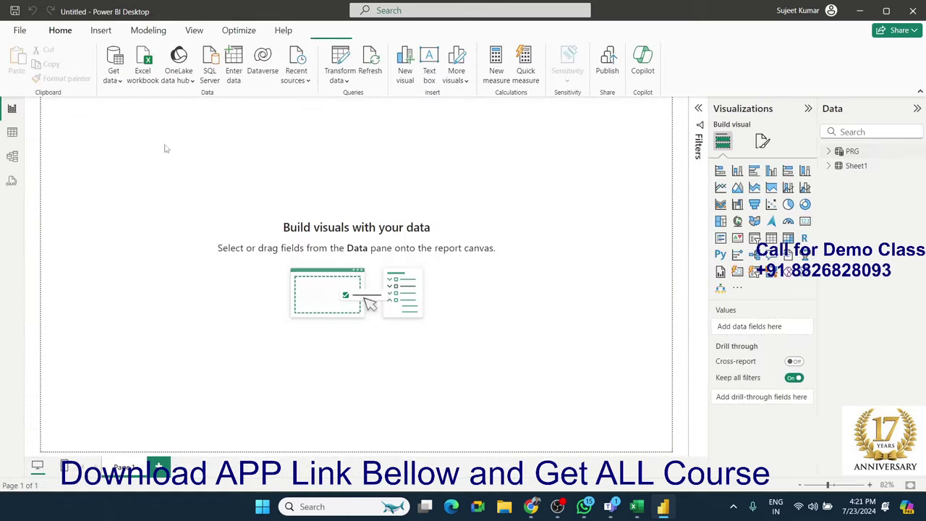
{"action": "left_click", "coordinate": [829, 166]}
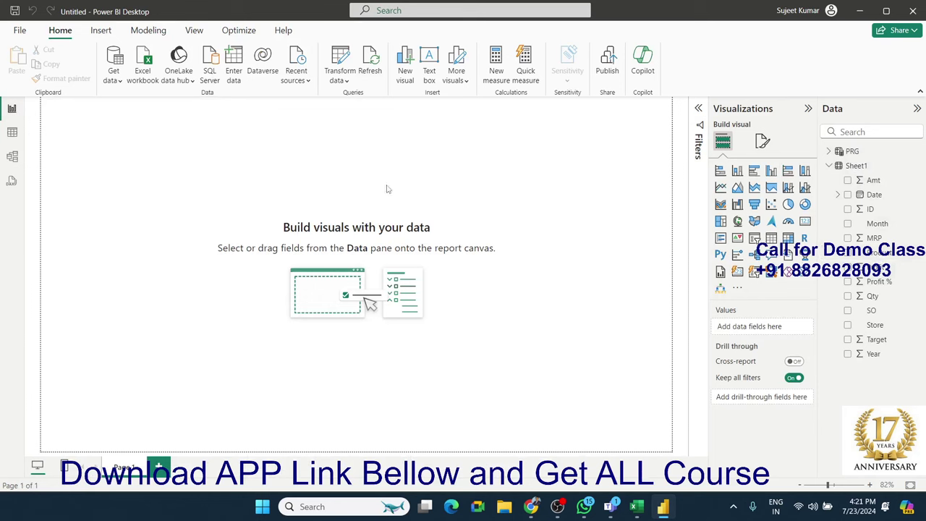
{"action": "left_click", "coordinate": [497, 81]}
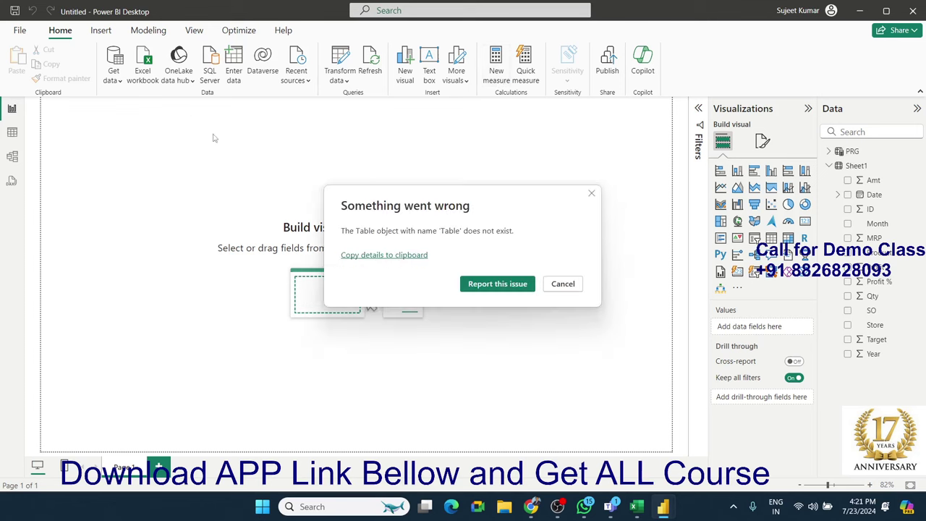
{"action": "left_click", "coordinate": [571, 290]}
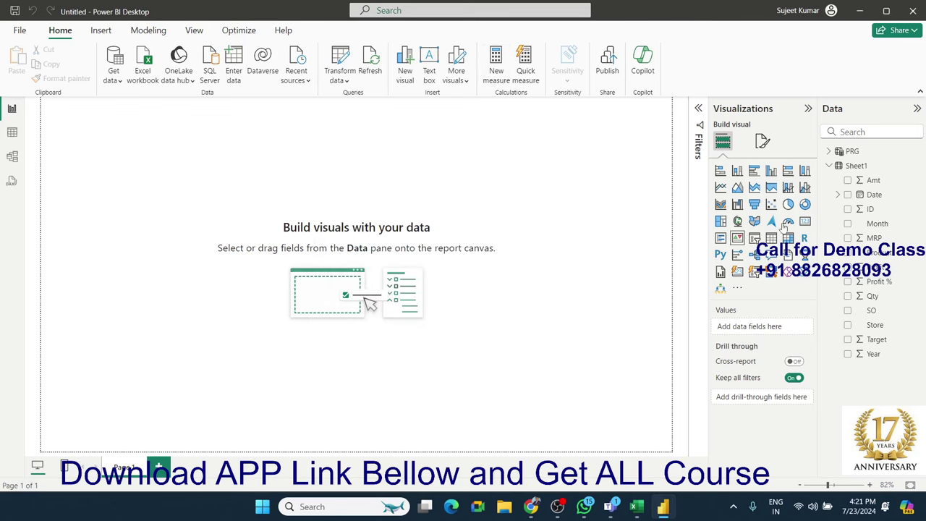
{"action": "left_click", "coordinate": [857, 167]}
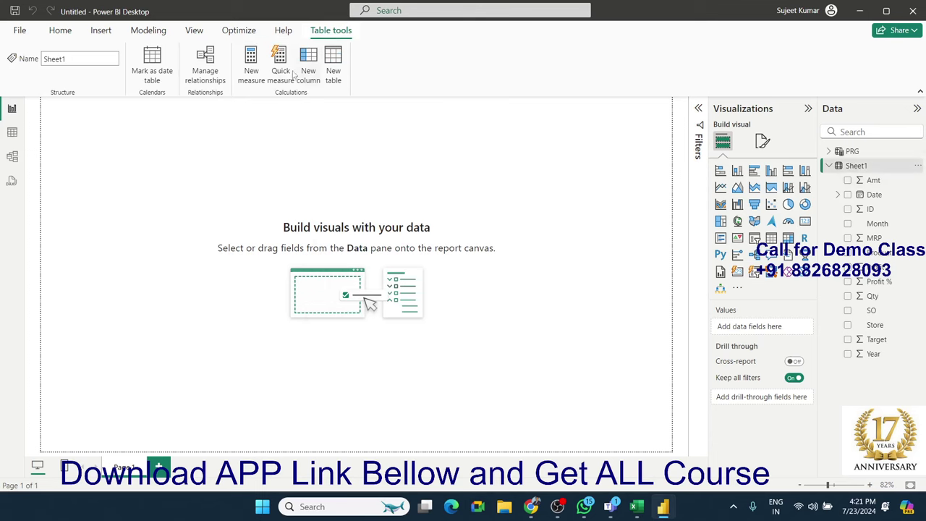
{"action": "left_click", "coordinate": [69, 32]}
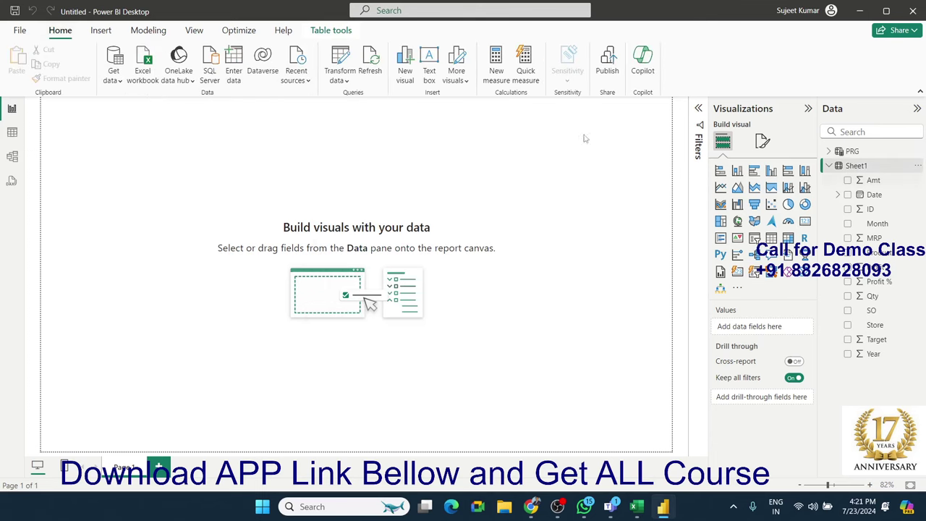
Step: Start a new measure XL as CALCULATE(SUM(Sheet1[Qty]) in Sheet1
{"action": "left_click", "coordinate": [500, 72]}
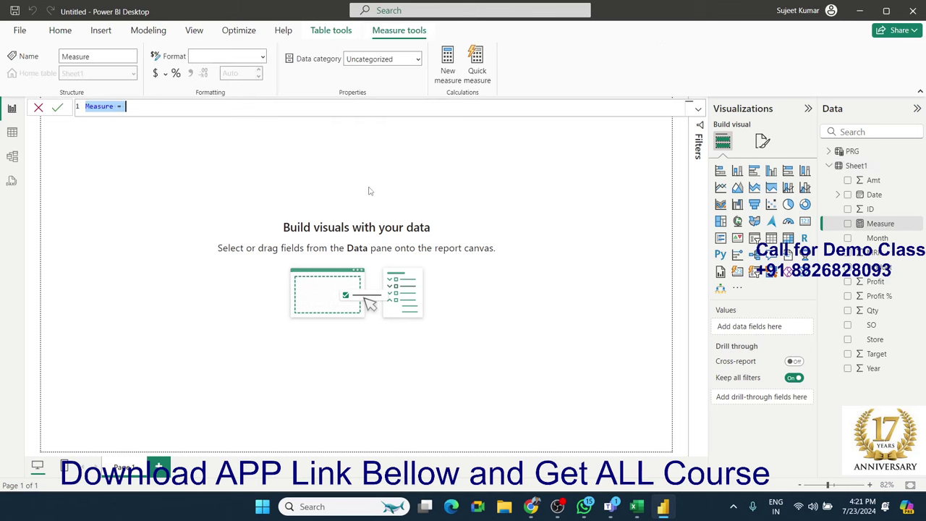
{"action": "double_click", "coordinate": [110, 107]}
{"action": "type", "text": "XL ="}
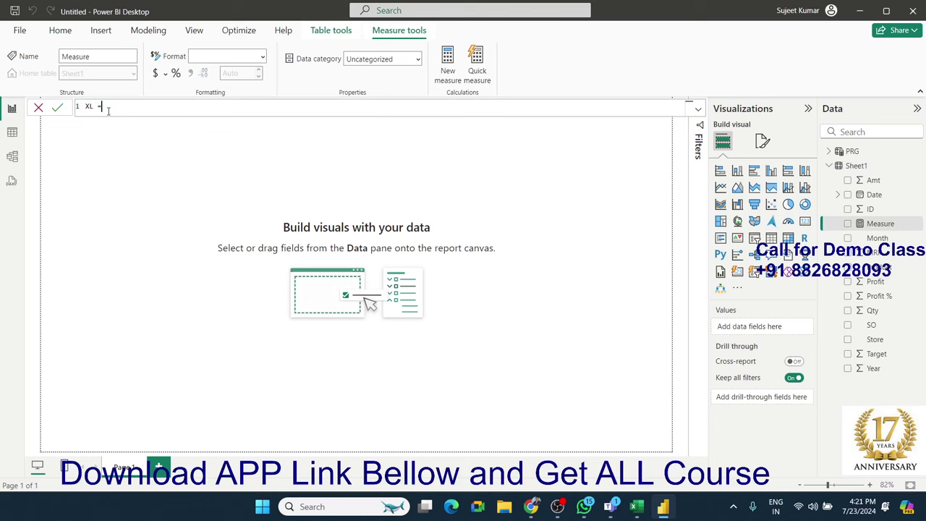
{"action": "type", "text": "cal"}
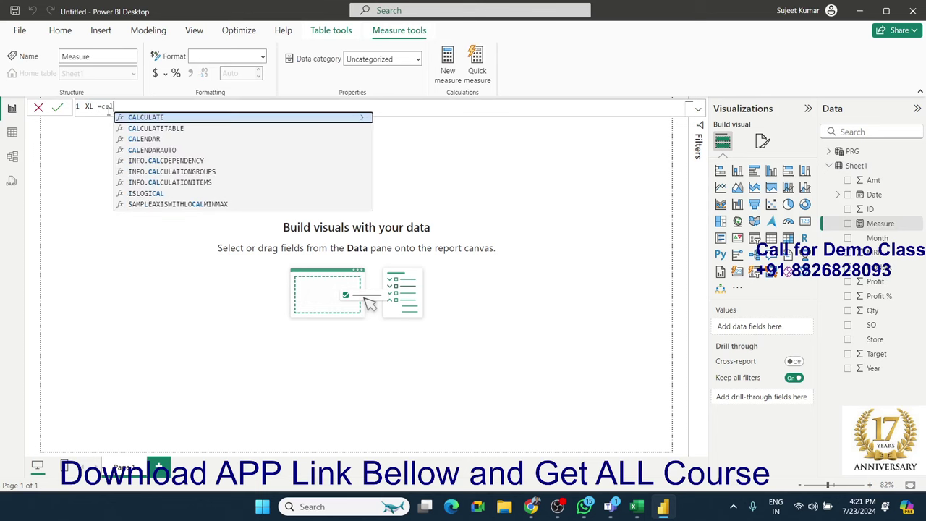
{"action": "key", "text": "Tab"}
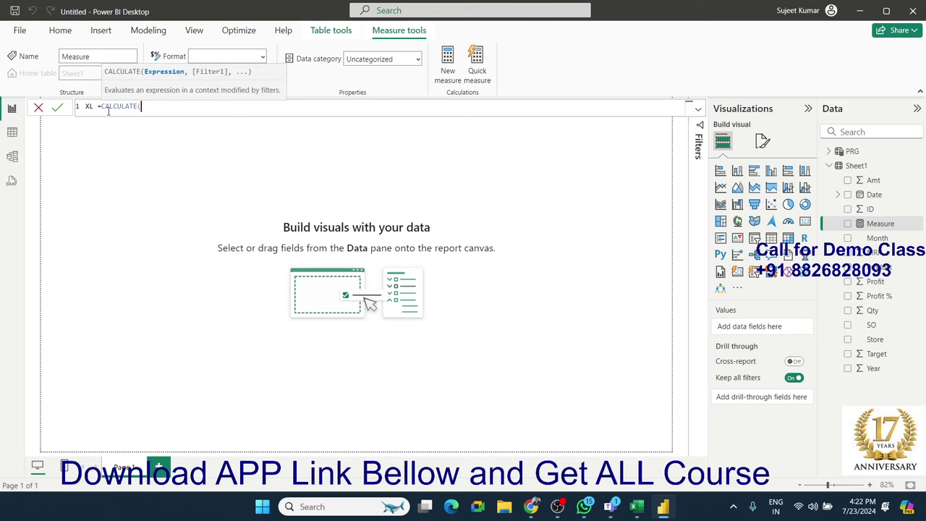
{"action": "type", "text": "sum"}
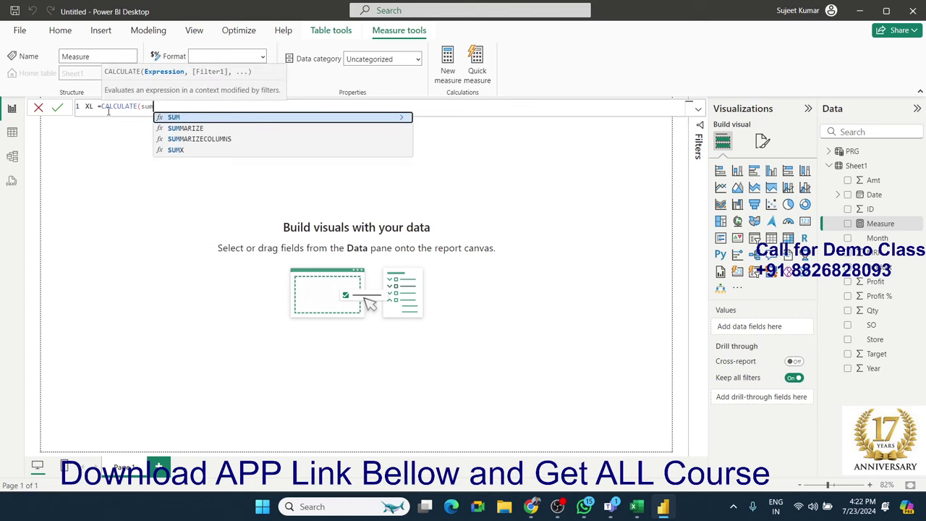
{"action": "key", "text": "Tab"}
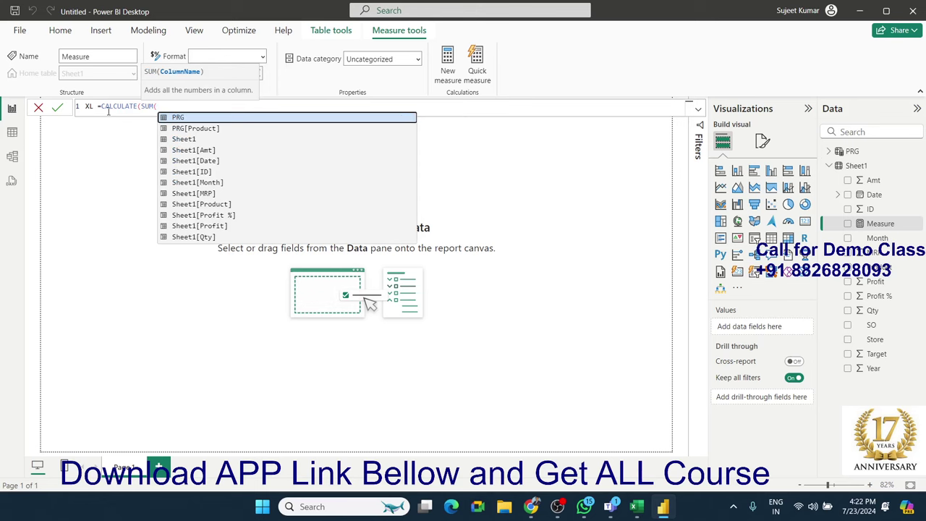
{"action": "key", "text": "Down"}
{"action": "key", "text": "Down"}
{"action": "key", "text": "Down"}
{"action": "key", "text": "Down"}
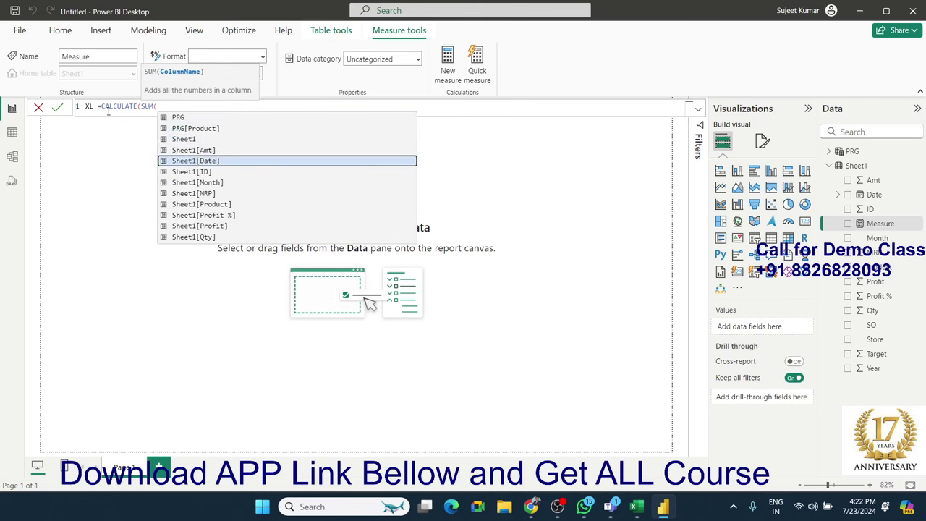
{"action": "key", "text": "Down"}
{"action": "key", "text": "Down"}
{"action": "key", "text": "Down"}
{"action": "key", "text": "Down"}
{"action": "key", "text": "Down"}
{"action": "key", "text": "Down"}
{"action": "key", "text": "Down"}
{"action": "key", "text": "Tab"}
Step: Add the filter Sheet1[Product]="Excel" and commit the XL measure
{"action": "type", "text": ")"}
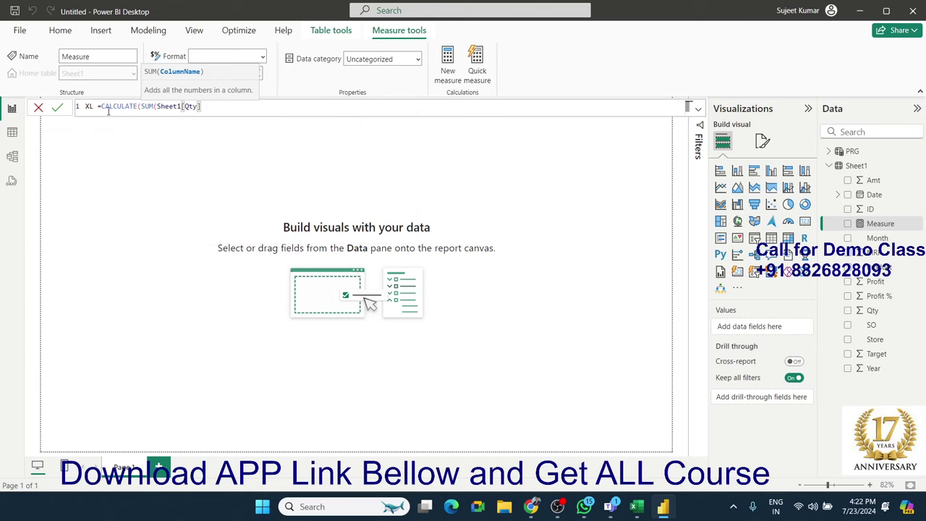
{"action": "type", "text": ",pro"}
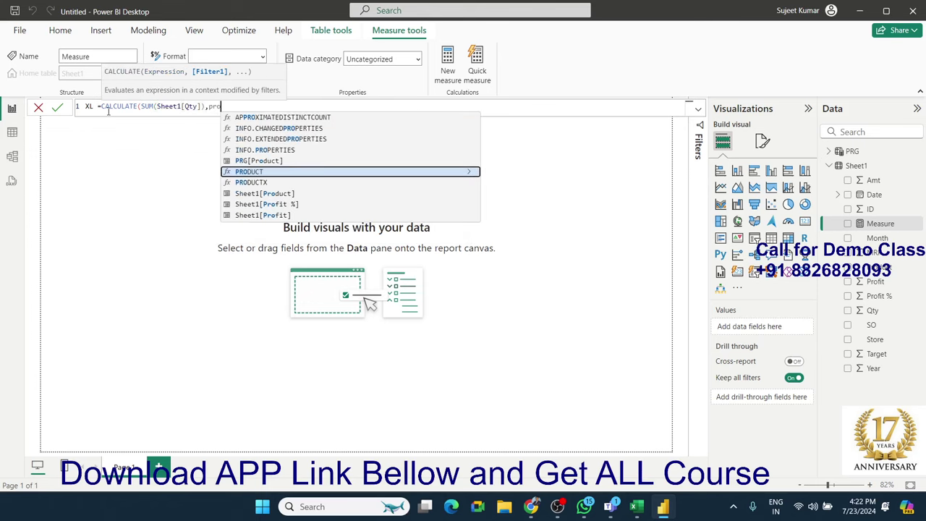
{"action": "key", "text": "Up"}
{"action": "key", "text": "Down"}
{"action": "key", "text": "Down"}
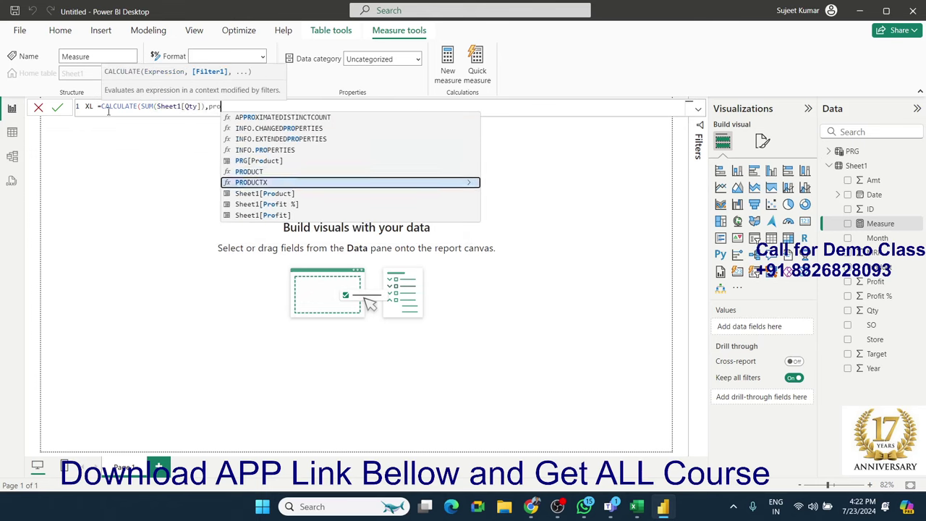
{"action": "key", "text": "Down"}
{"action": "key", "text": "Tab"}
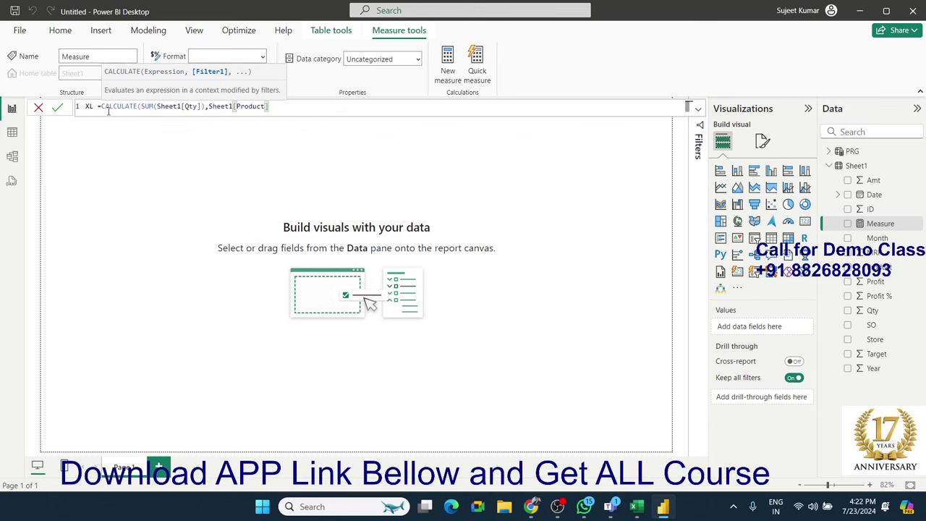
{"action": "type", "text": "\""}
{"action": "key", "text": "BackSpace"}
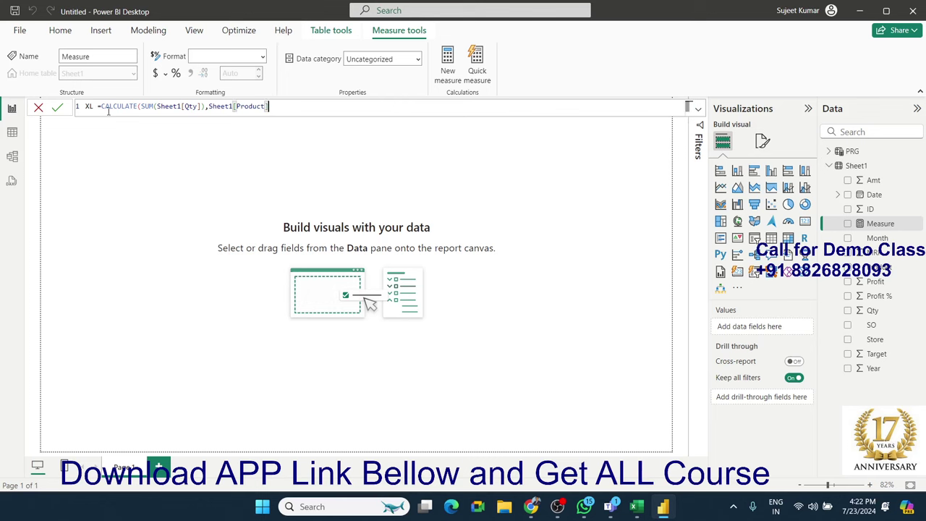
{"action": "type", "text": "=E"}
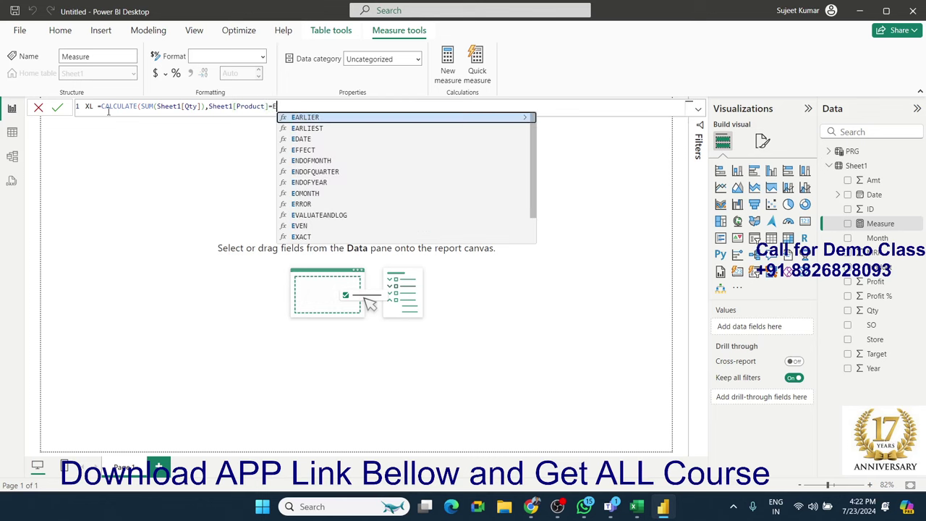
{"action": "key", "text": "BackSpace"}
{"action": "type", "text": "\"Exce"}
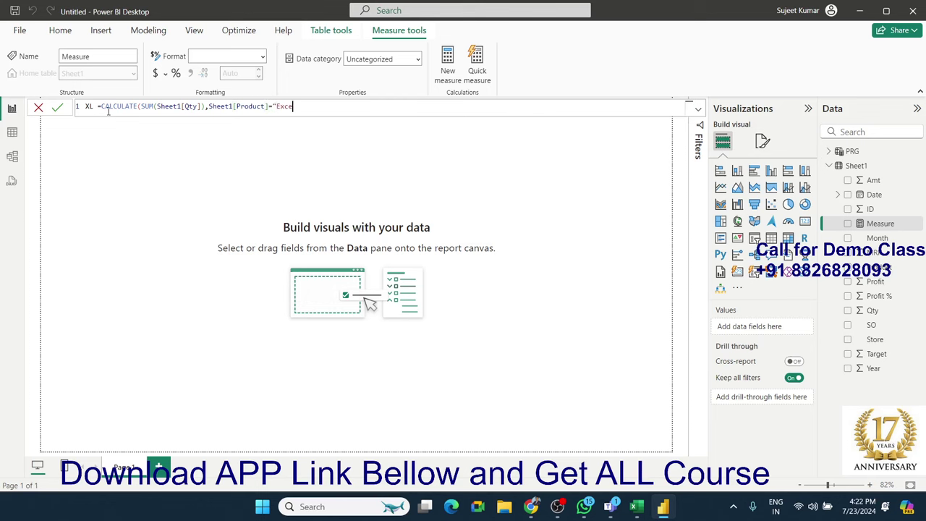
{"action": "type", "text": "l\")"}
{"action": "key", "text": "Return"}
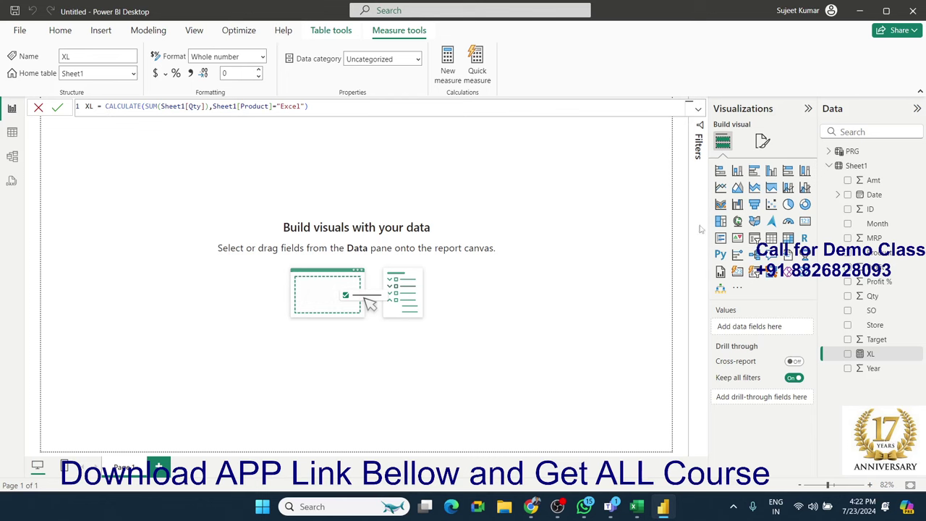
{"action": "left_click", "coordinate": [804, 221]}
Step: Drop XL into the card visual, then check PRG's product rows in Table view
{"action": "left_click_drag", "start_coordinate": [865, 354], "coordinate": [108, 180]}
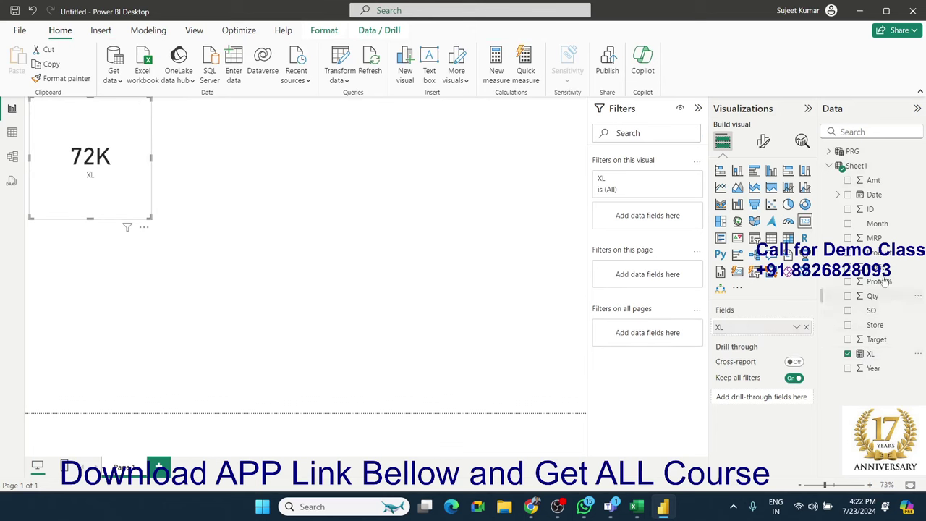
{"action": "left_click", "coordinate": [867, 155]}
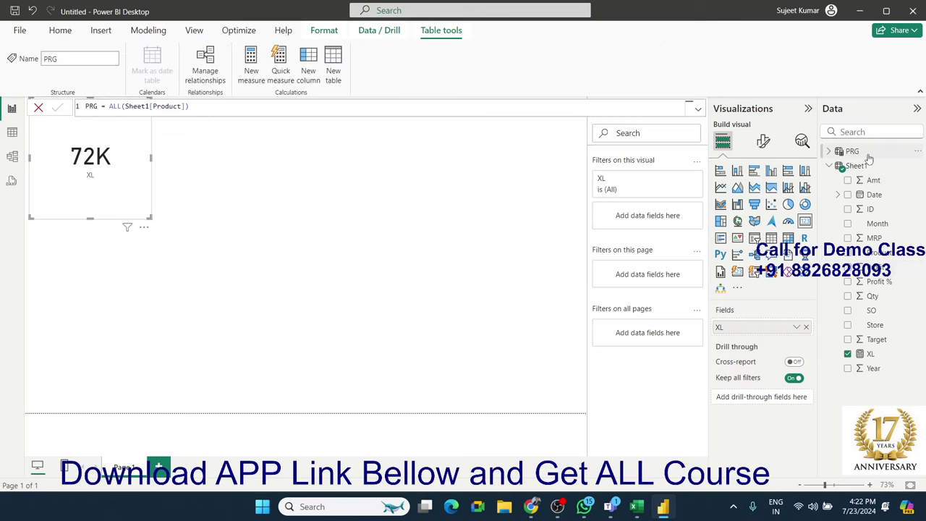
{"action": "left_click", "coordinate": [12, 133]}
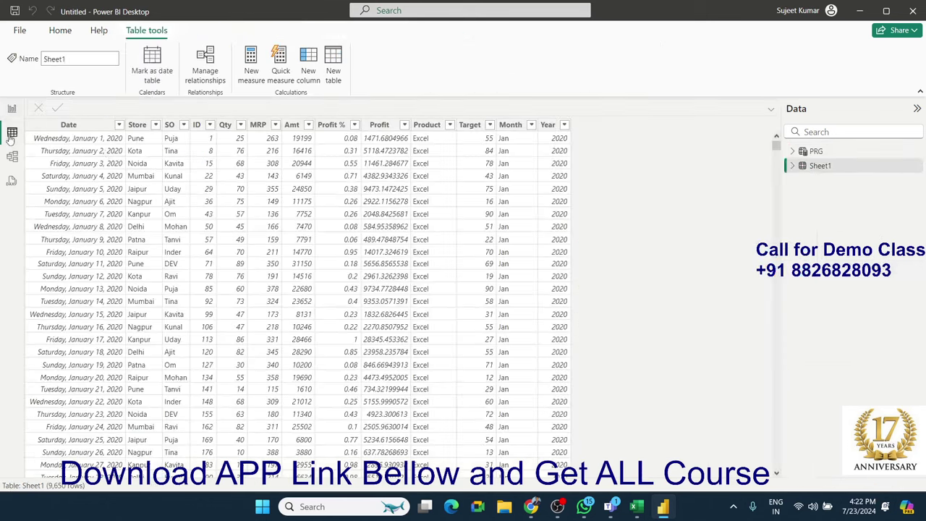
{"action": "left_click", "coordinate": [815, 152]}
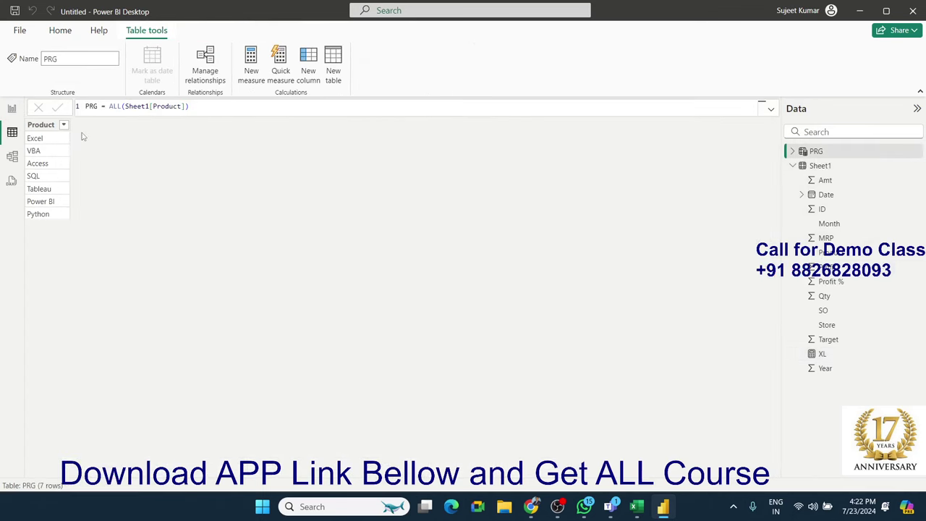
Step: Back on the report page, place an empty table visual near the page centre
{"action": "left_click", "coordinate": [12, 110]}
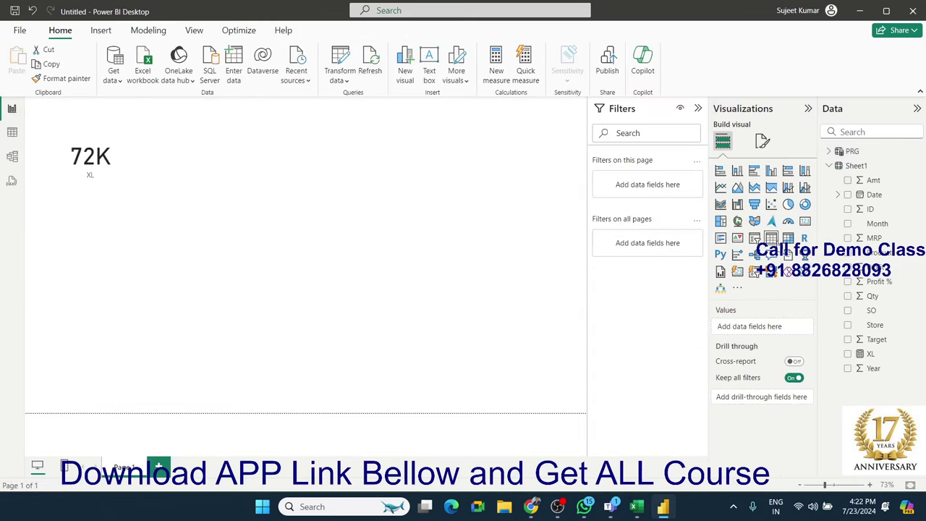
{"action": "left_click", "coordinate": [772, 239]}
{"action": "left_click_drag", "start_coordinate": [81, 317], "coordinate": [334, 236]}
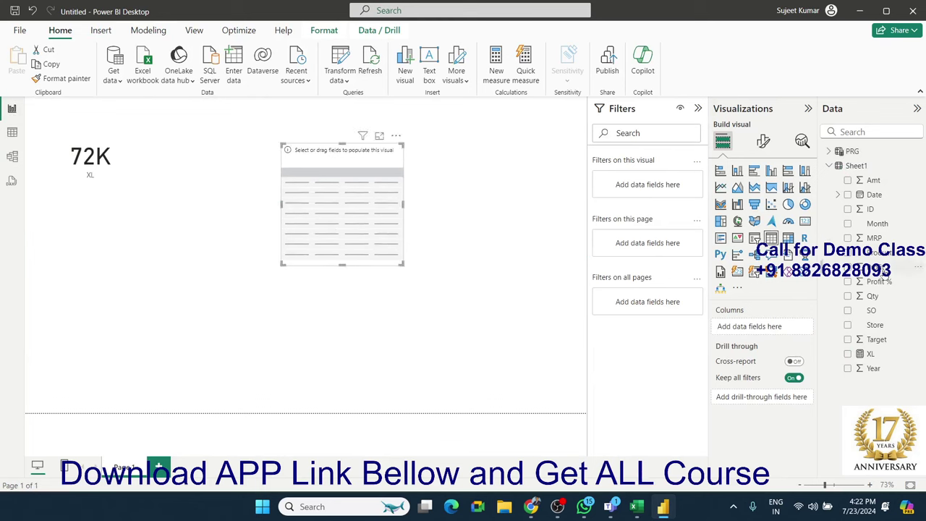
Step: Fill the table visual with Product and Sum of Qty, then resize it to fit
{"action": "mouse_move", "coordinate": [885, 263]}
{"action": "left_mouse_down"}
{"action": "mouse_move", "coordinate": [463, 258]}
{"action": "mouse_move", "coordinate": [378, 224]}
{"action": "left_mouse_up"}
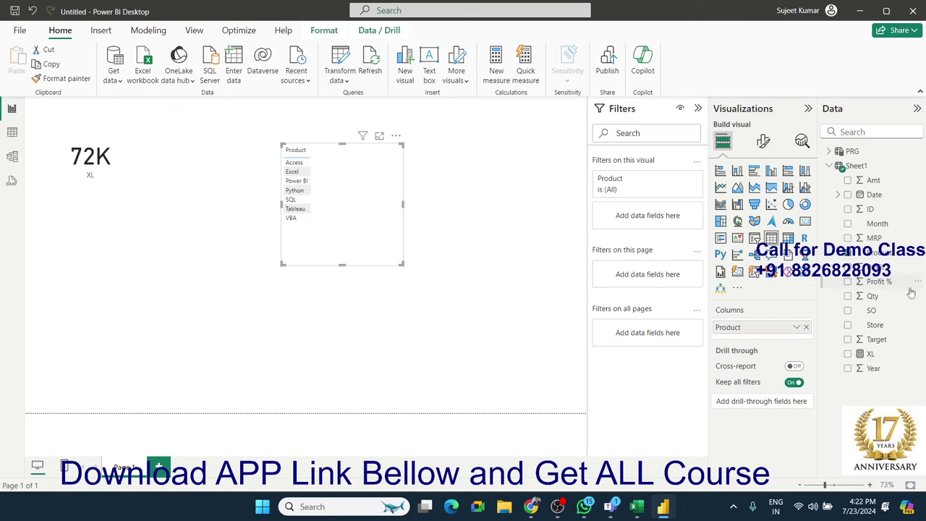
{"action": "left_click_drag", "start_coordinate": [873, 296], "coordinate": [363, 241]}
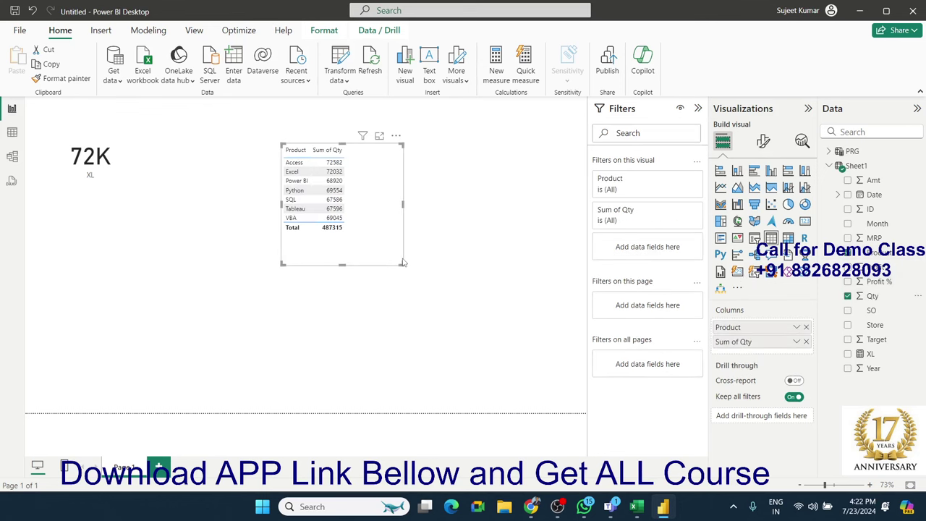
{"action": "left_click_drag", "start_coordinate": [404, 264], "coordinate": [372, 244]}
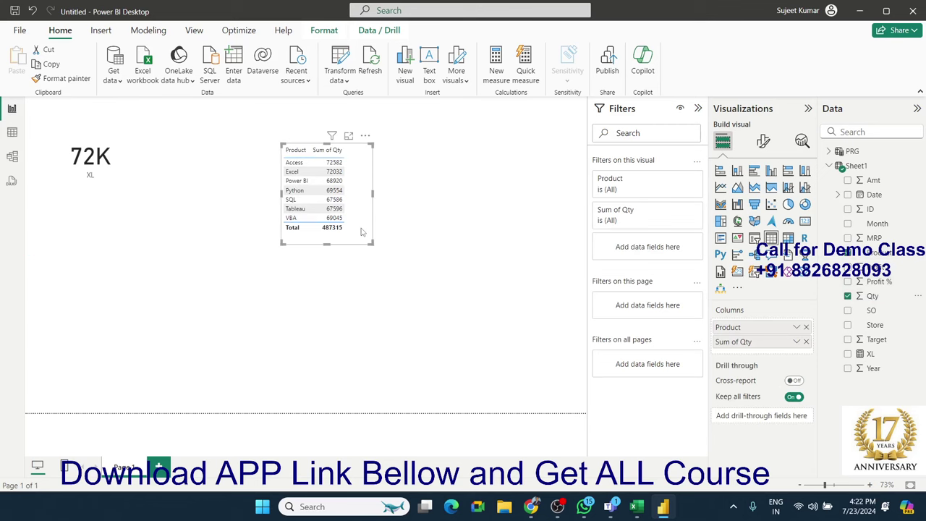
{"action": "left_click", "coordinate": [856, 153]}
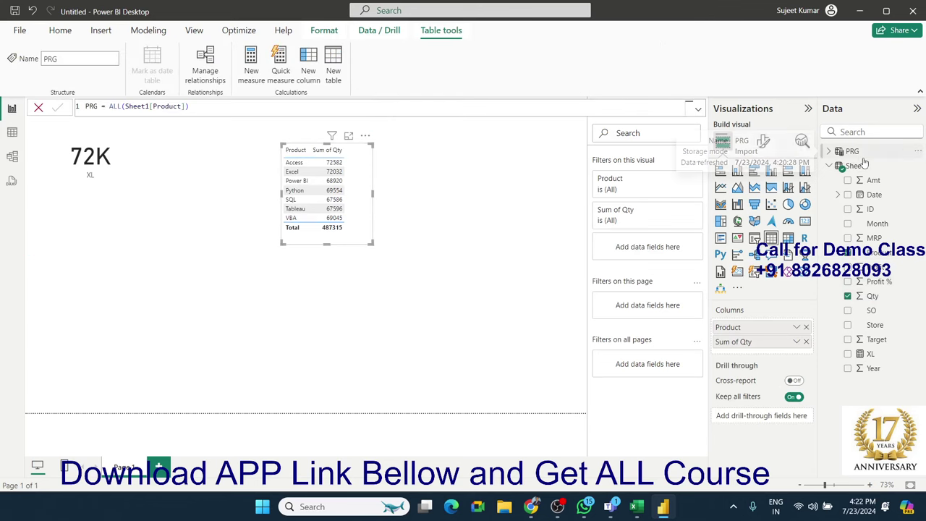
Step: Display the PRG table in Table view, listing its seven products from Excel to Python
{"action": "left_click", "coordinate": [13, 133]}
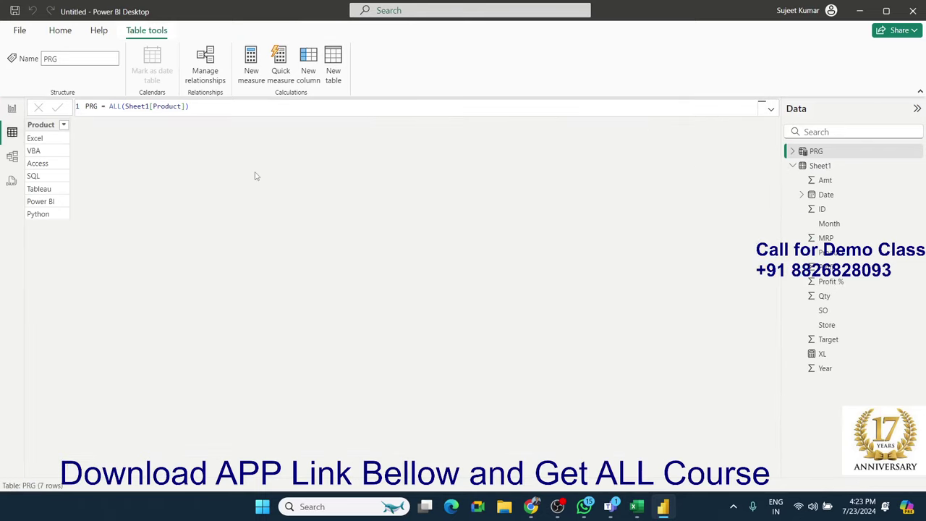
{"action": "left_click", "coordinate": [12, 109]}
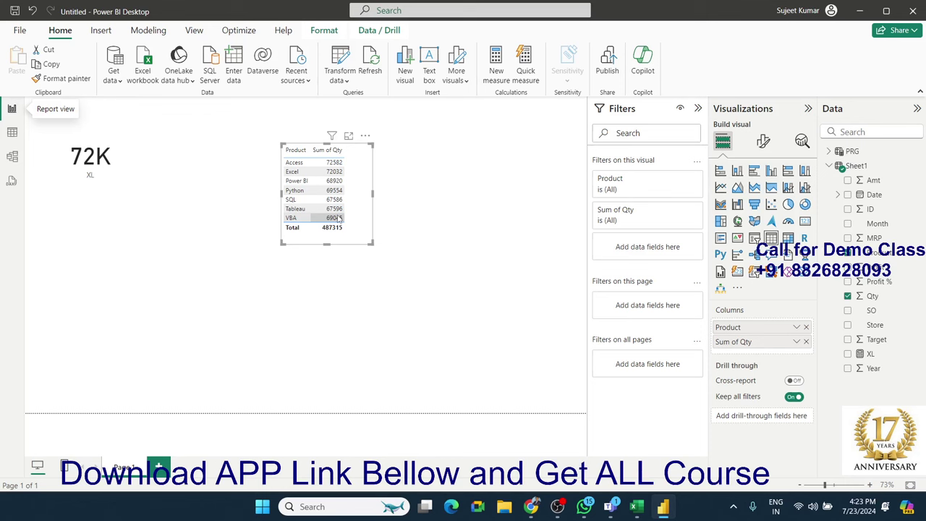
{"action": "left_click", "coordinate": [11, 132]}
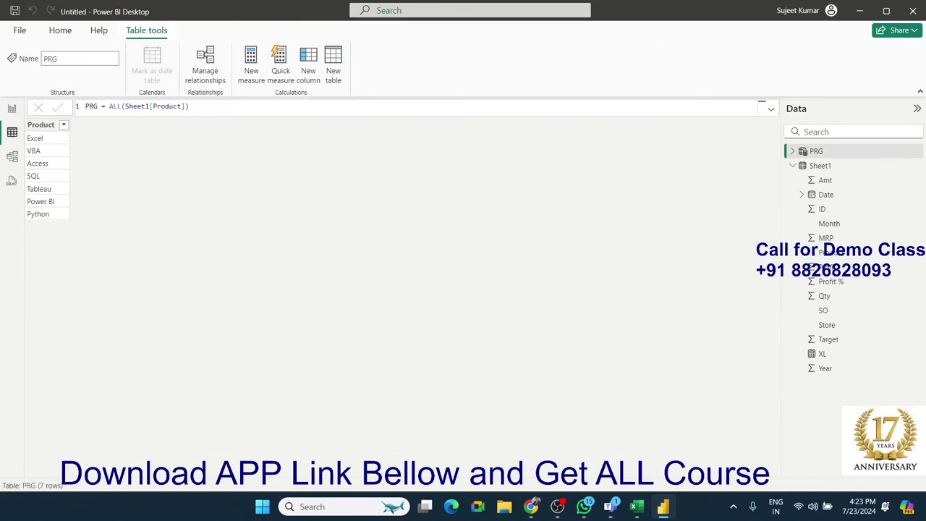
{"action": "left_click", "coordinate": [531, 506]}
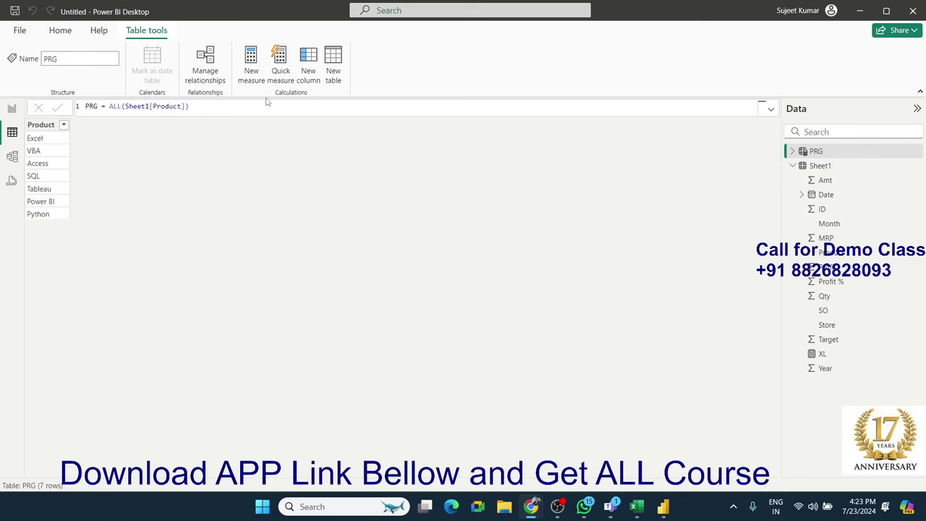
Step: Add a new PRG column QTY beginning CALCULATE(SUM(Sheet1[Qty])
{"action": "left_click", "coordinate": [311, 76]}
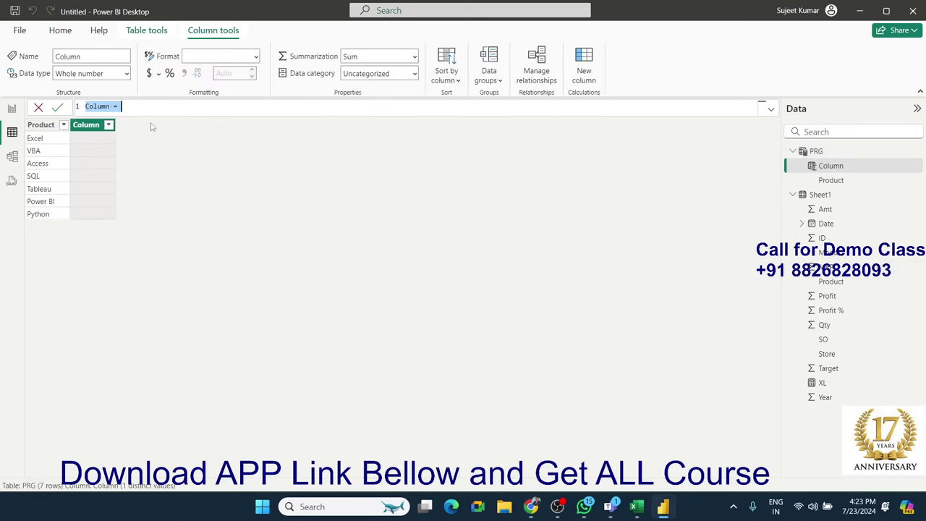
{"action": "key", "text": "shift+Left"}
{"action": "key", "text": "shift+Left"}
{"action": "key", "text": "shift+Left"}
{"action": "type", "text": "QTY ="}
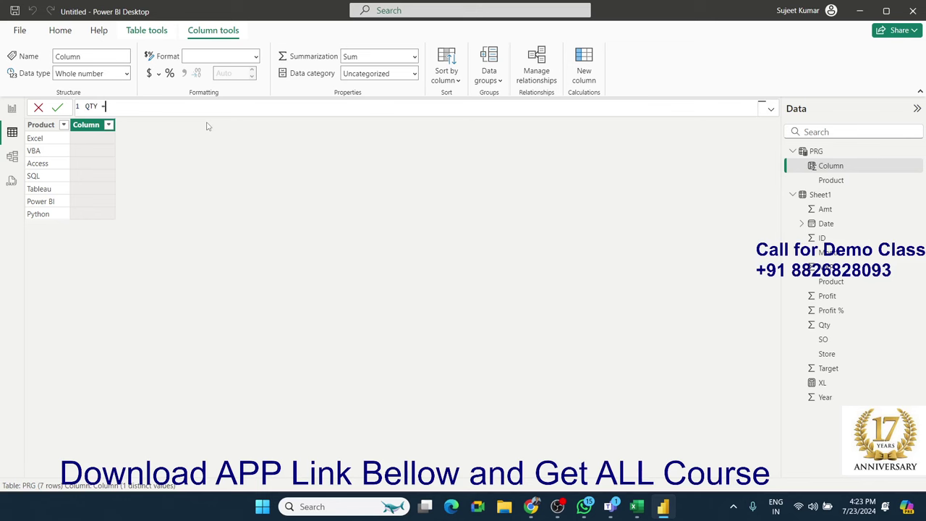
{"action": "type", "text": "ca"}
{"action": "key", "text": "Tab"}
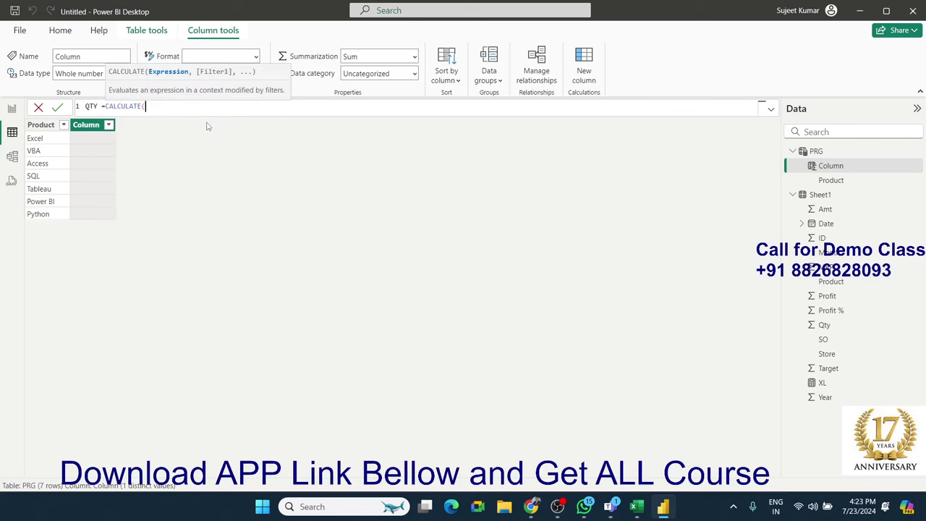
{"action": "type", "text": "sum"}
{"action": "key", "text": "Tab"}
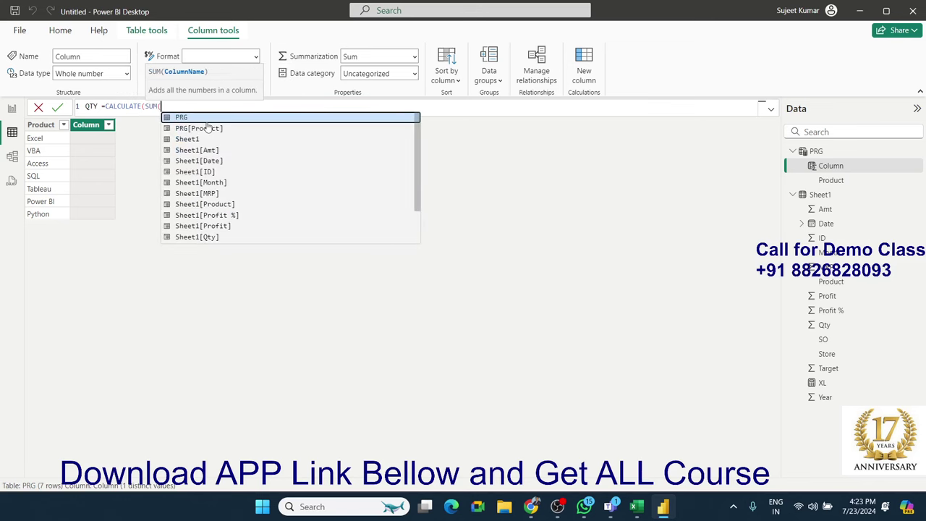
{"action": "key", "text": "Down"}
{"action": "key", "text": "Down"}
{"action": "key", "text": "Down"}
{"action": "key", "text": "Down"}
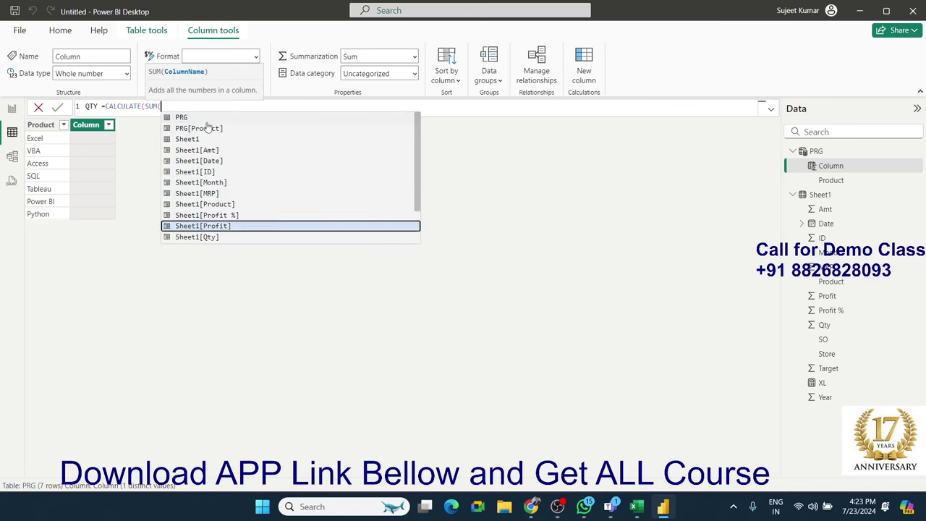
{"action": "key", "text": "Down"}
{"action": "key", "text": "Tab"}
Step: Add the Sheet1[Product]= filter, then delete the unfinished comparison text
{"action": "type", "text": ")"}
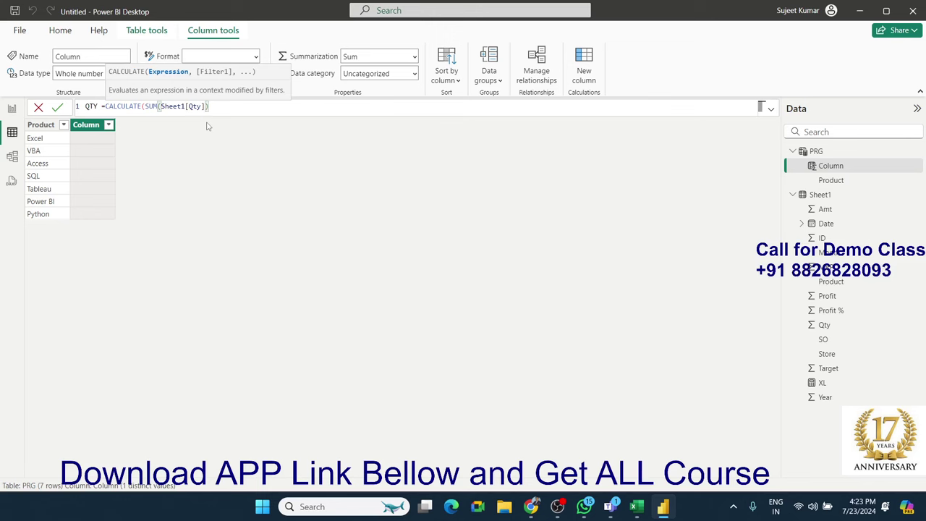
{"action": "type", "text": ","}
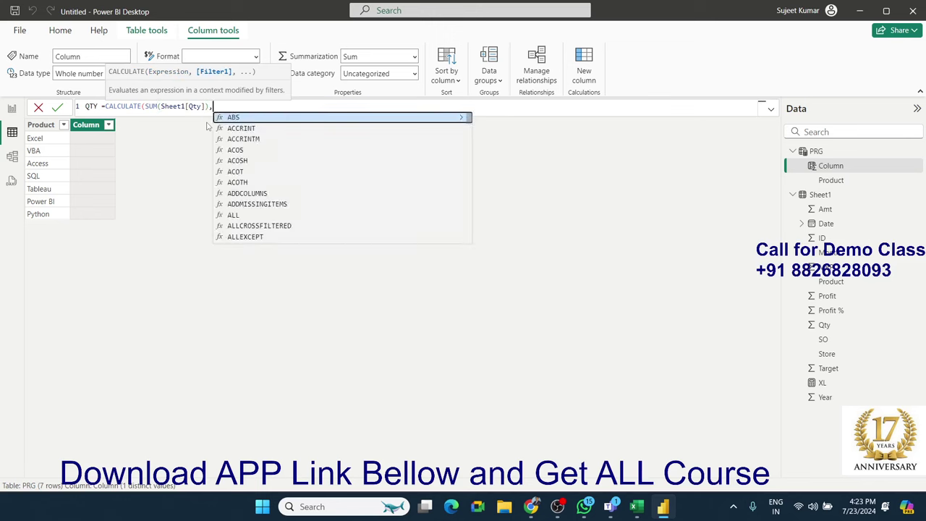
{"action": "type", "text": "pro"}
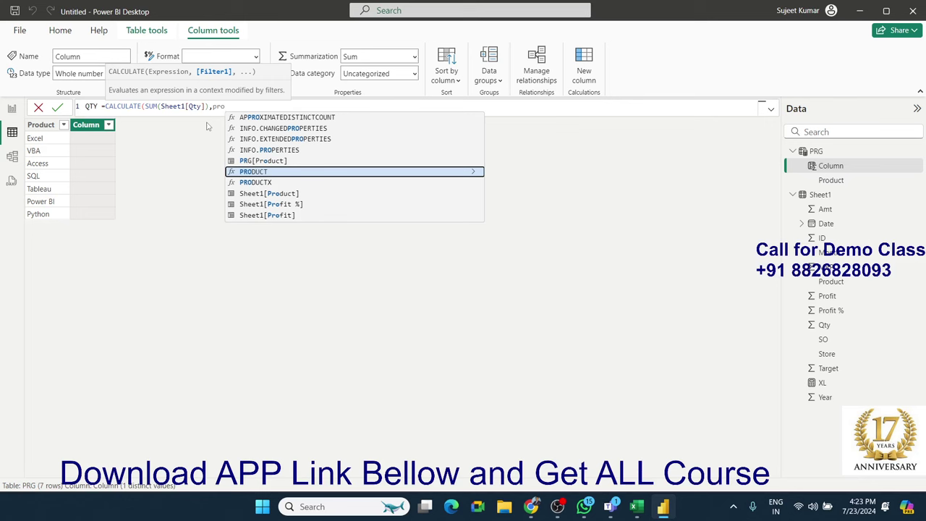
{"action": "key", "text": "Down"}
{"action": "key", "text": "Down"}
{"action": "key", "text": "Tab"}
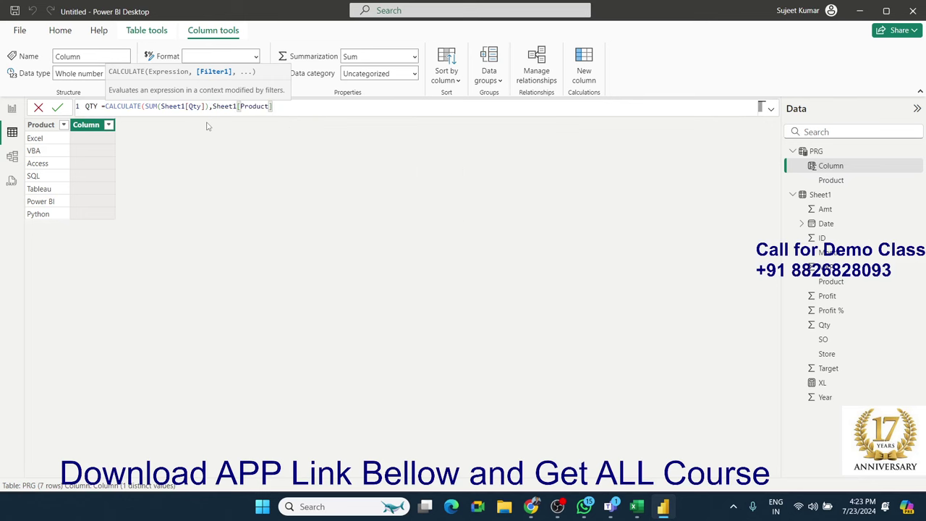
{"action": "type", "text": "=pr"}
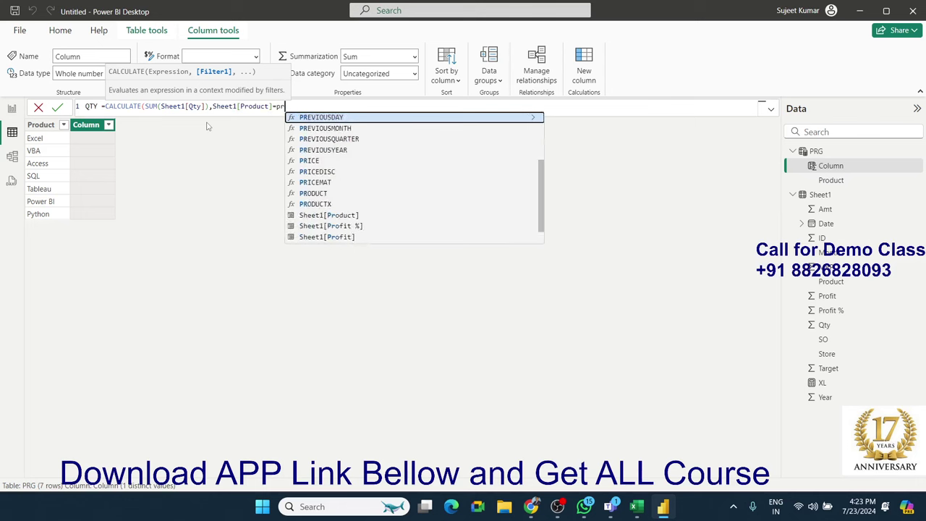
{"action": "type", "text": "o"}
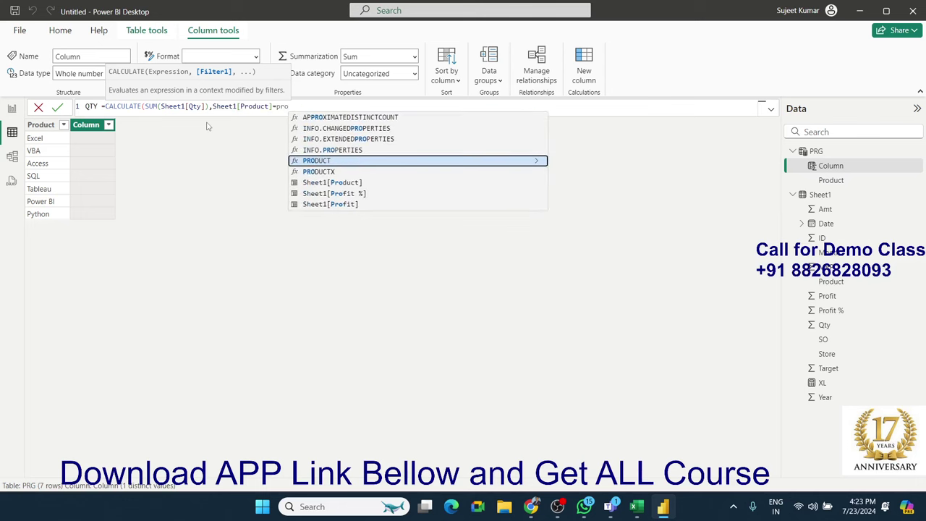
{"action": "key", "text": "BackSpace"}
{"action": "key", "text": "BackSpace"}
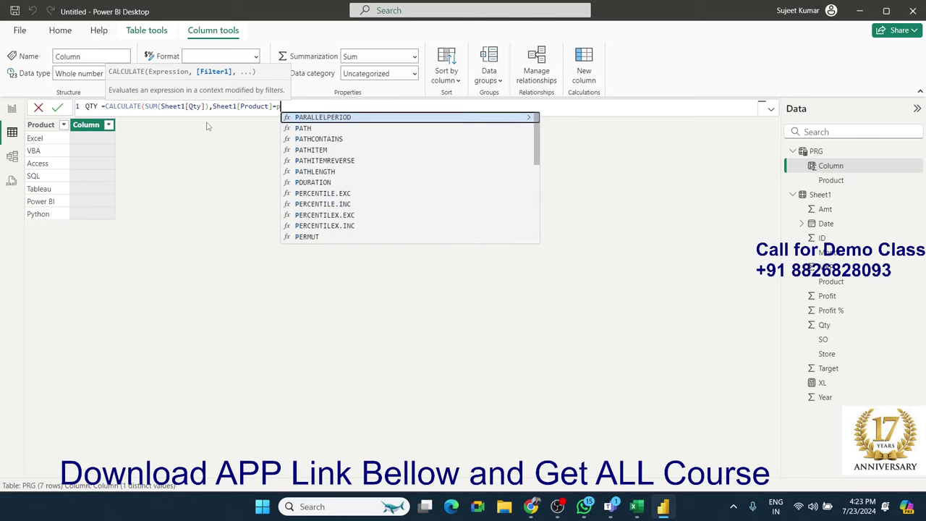
{"action": "key", "text": "BackSpace"}
{"action": "type", "text": "prg"}
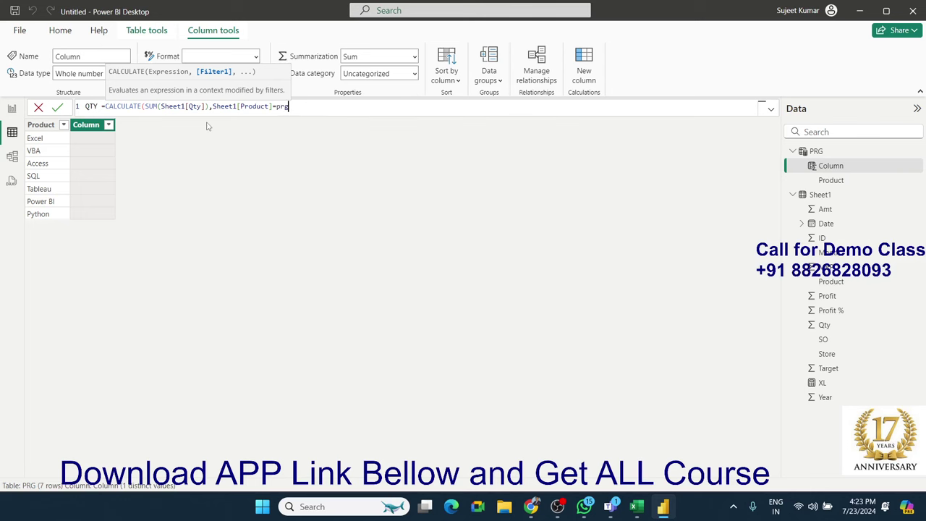
{"action": "key", "text": "BackSpace"}
{"action": "key", "text": "BackSpace"}
{"action": "key", "text": "BackSpace"}
{"action": "key", "text": "BackSpace"}
{"action": "key", "text": "BackSpace"}
{"action": "key", "text": "BackSpace"}
{"action": "key", "text": "BackSpace"}
Step: Rewrite QTY as SUMX(Sheet1,Sheet1[Qty]) and commit, giving 487315 for every product
{"action": "key", "text": "BackSpace"}
{"action": "key", "text": "BackSpace"}
{"action": "key", "text": "BackSpace"}
{"action": "key", "text": "BackSpace"}
{"action": "key", "text": "BackSpace"}
{"action": "key", "text": "BackSpace"}
{"action": "key", "text": "BackSpace"}
{"action": "key", "text": "BackSpace"}
{"action": "key", "text": "BackSpace"}
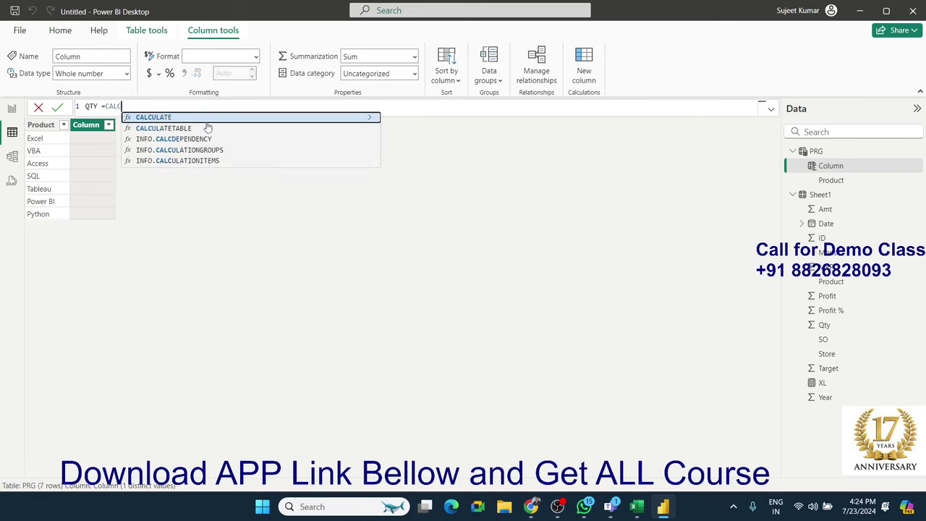
{"action": "key", "text": "BackSpace"}
{"action": "key", "text": "BackSpace"}
{"action": "key", "text": "BackSpace"}
{"action": "key", "text": "BackSpace"}
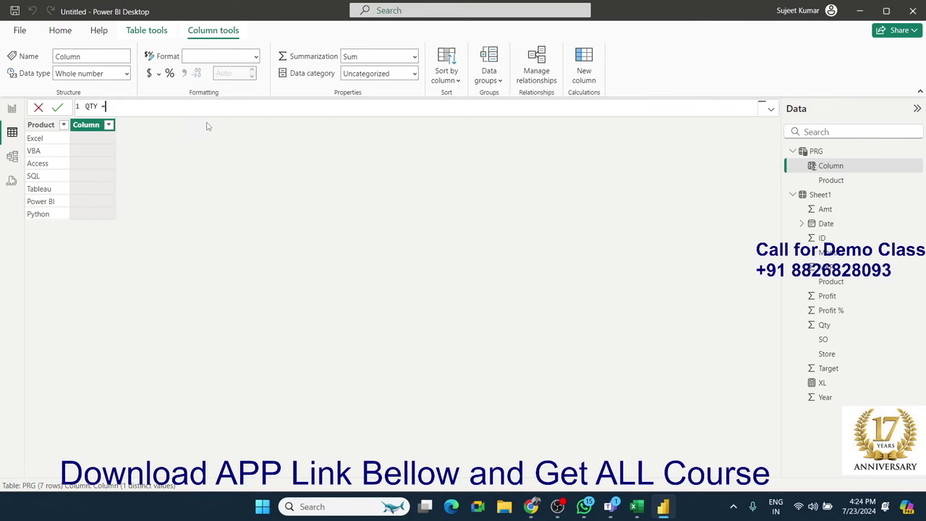
{"action": "type", "text": "su"}
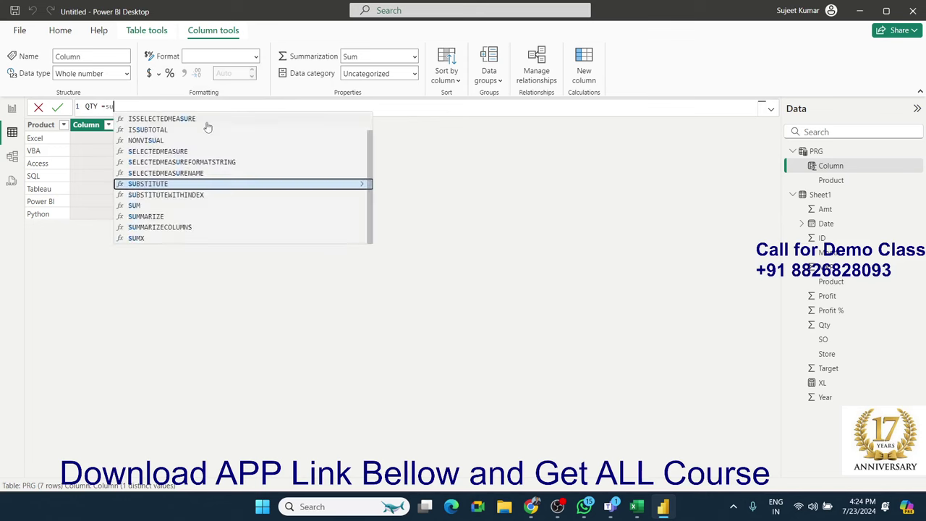
{"action": "type", "text": "m"}
{"action": "key", "text": "Down"}
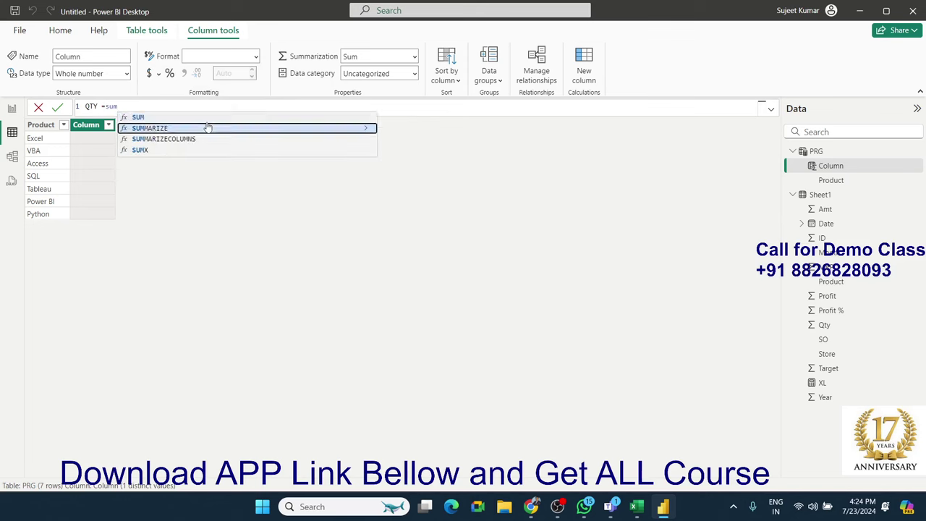
{"action": "key", "text": "Down"}
{"action": "key", "text": "Down"}
{"action": "key", "text": "Tab"}
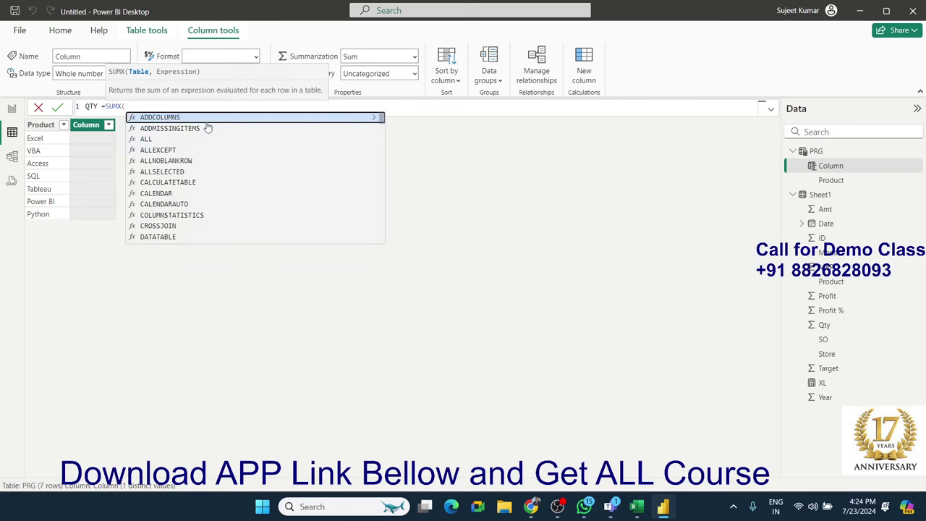
{"action": "type", "text": "sh"}
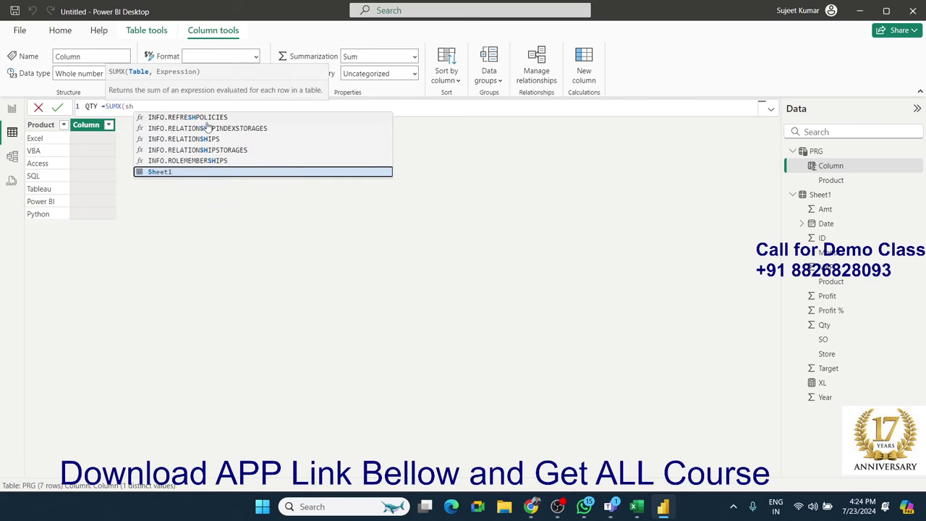
{"action": "key", "text": "Tab"}
{"action": "type", "text": ","}
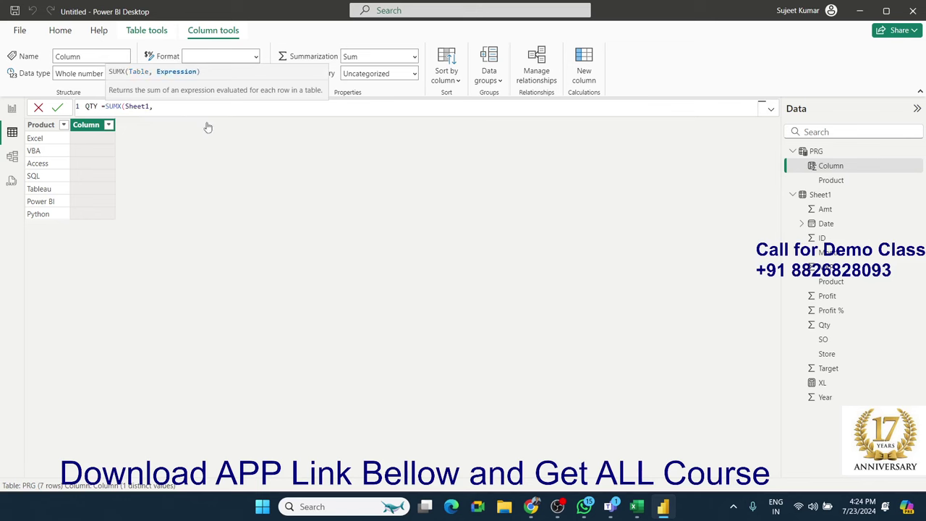
{"action": "type", "text": "qty"}
{"action": "key", "text": "Tab"}
{"action": "type", "text": ")"}
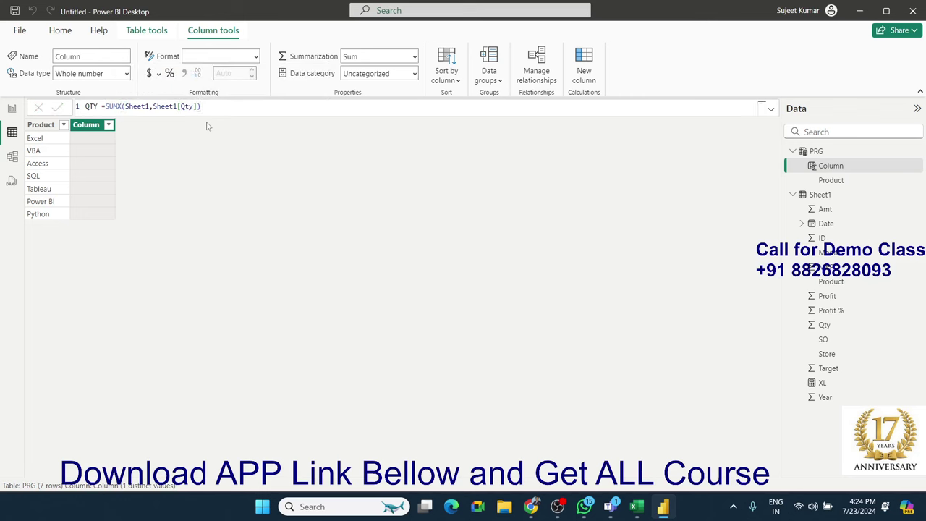
{"action": "key", "text": "Return"}
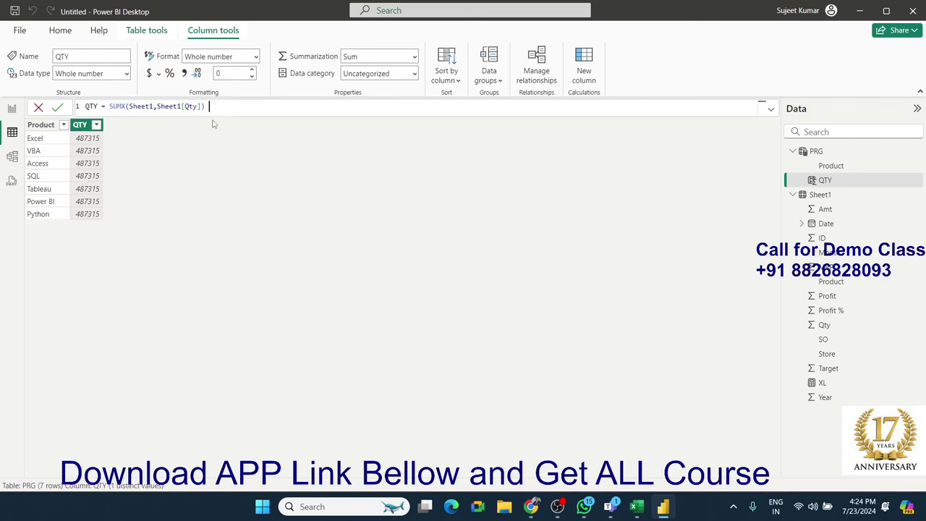
{"action": "left_click", "coordinate": [159, 106]}
Step: Replace SUMX's Sheet1 argument with FILTER(Sheet1, ...)
{"action": "left_click_drag", "start_coordinate": [129, 106], "coordinate": [154, 106]}
{"action": "type", "text": "fil"}
{"action": "key", "text": "Tab"}
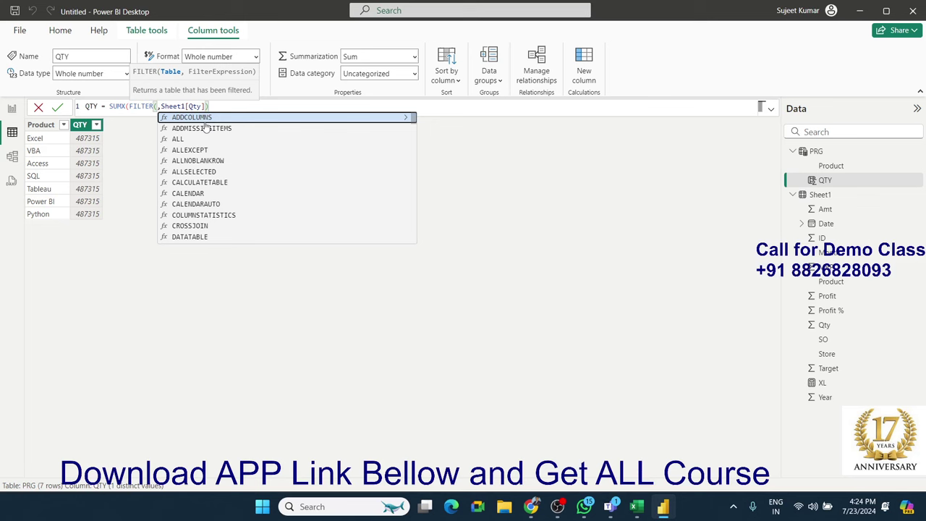
{"action": "type", "text": "shee"}
{"action": "key", "text": "Tab"}
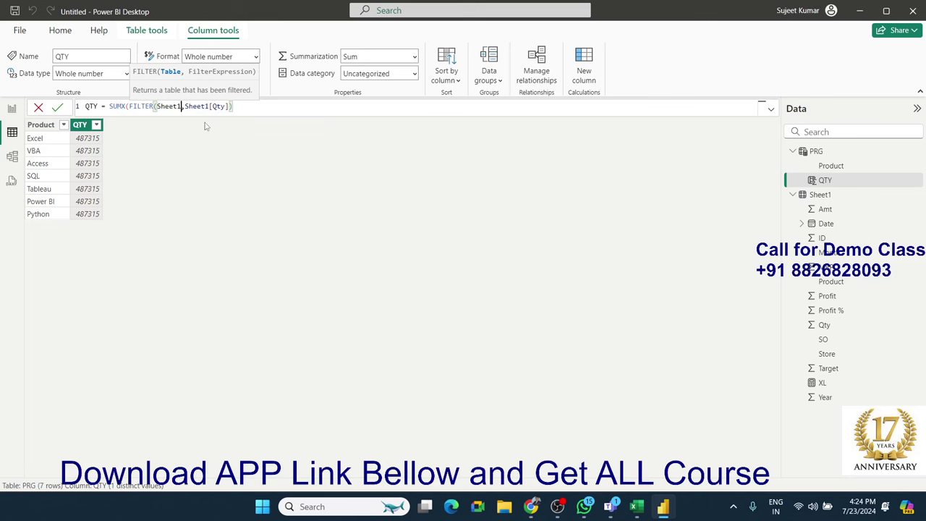
Step: Give the FILTER the condition Sheet1[Product]=PRG[Product]
{"action": "type", "text": ",pro"}
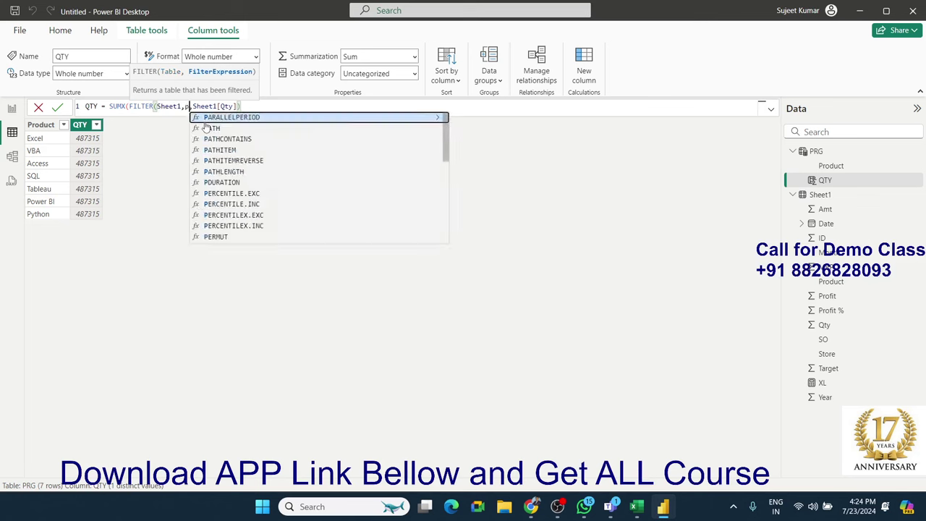
{"action": "key", "text": "Down"}
{"action": "key", "text": "Down"}
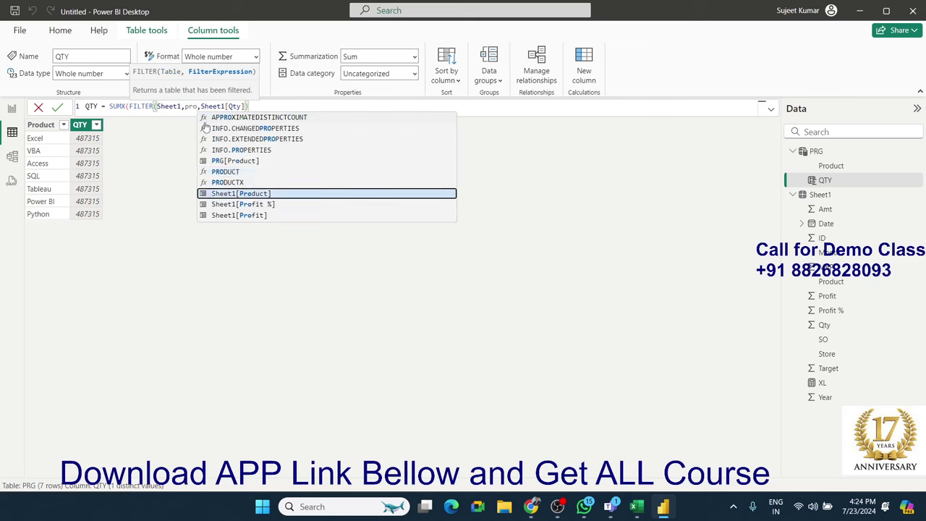
{"action": "key", "text": "Tab"}
{"action": "type", "text": "="}
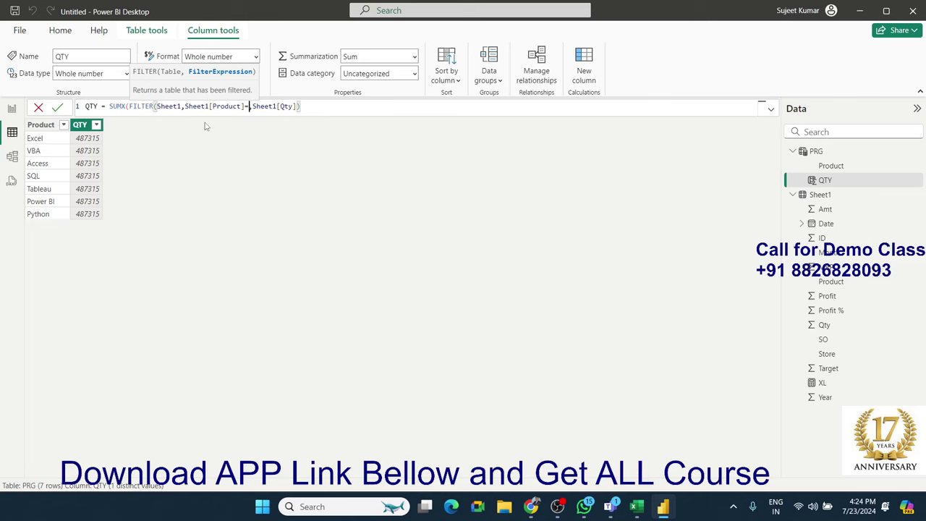
{"action": "type", "text": "prg"}
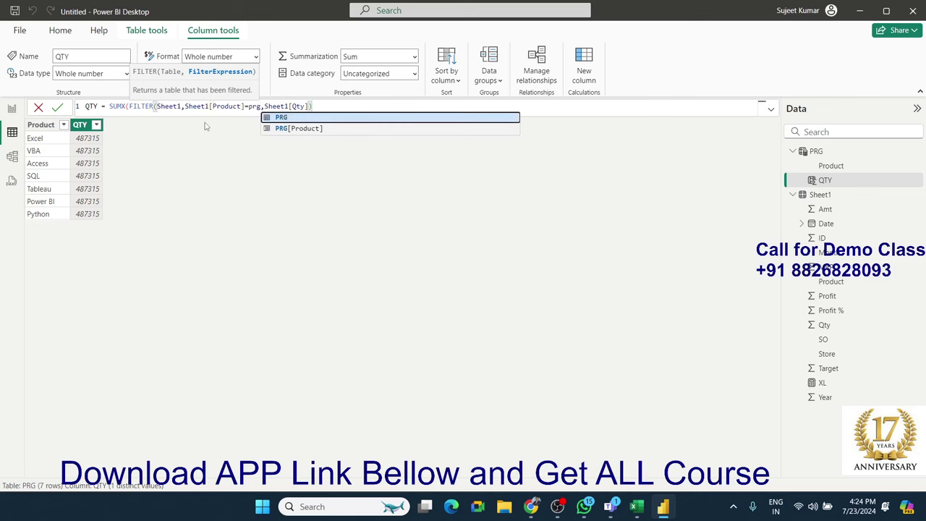
{"action": "key", "text": "Down"}
{"action": "key", "text": "Tab"}
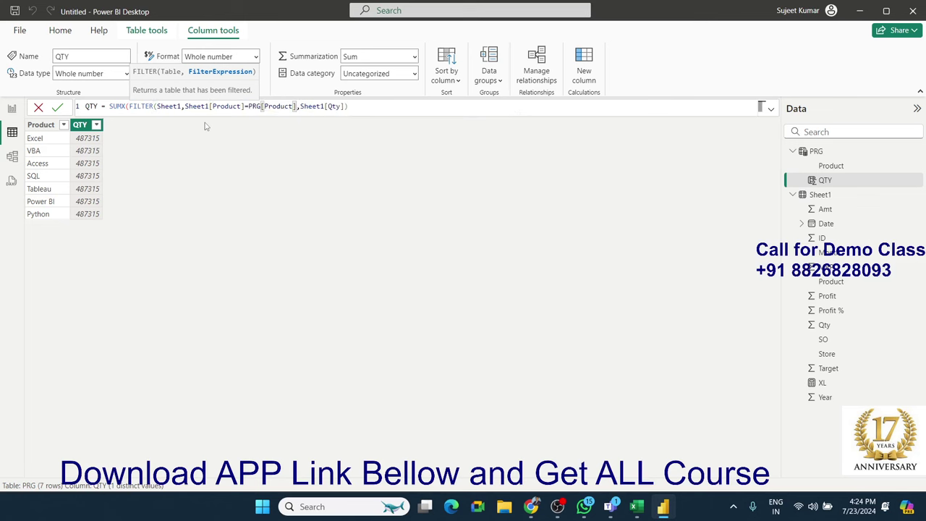
{"action": "type", "text": ")"}
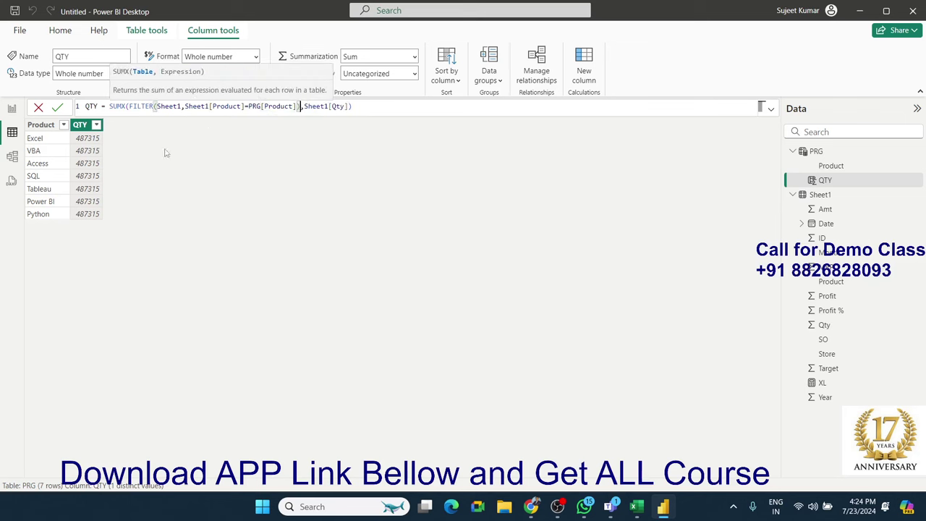
{"action": "left_click_drag", "start_coordinate": [129, 106], "coordinate": [301, 106]}
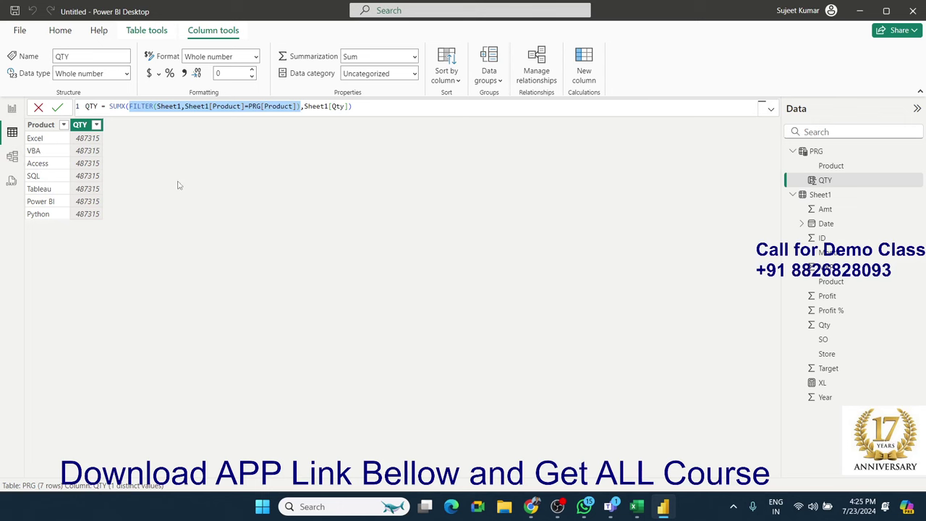
Step: Commit the product-filtered QTY formula (Excel 72032, VBA 69045) and add another new column
{"action": "key", "text": "Return"}
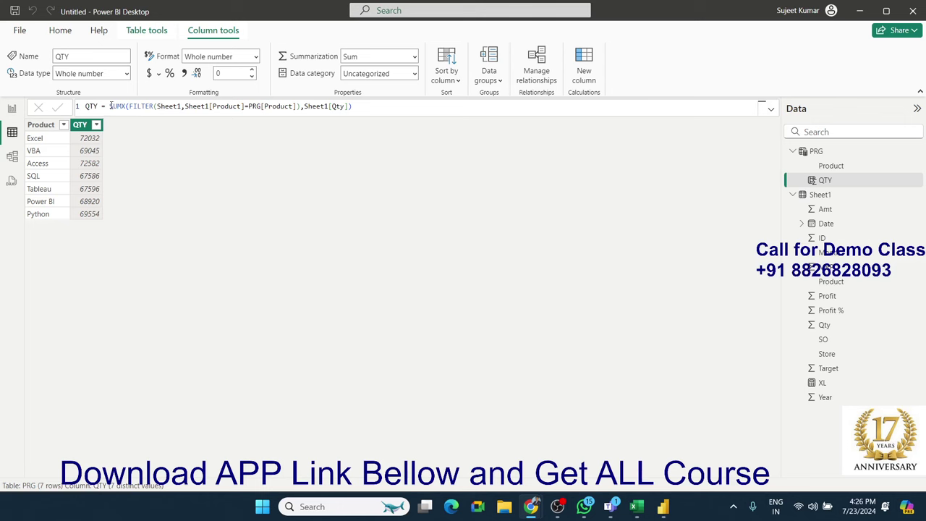
{"action": "left_click_drag", "start_coordinate": [110, 106], "coordinate": [375, 105]}
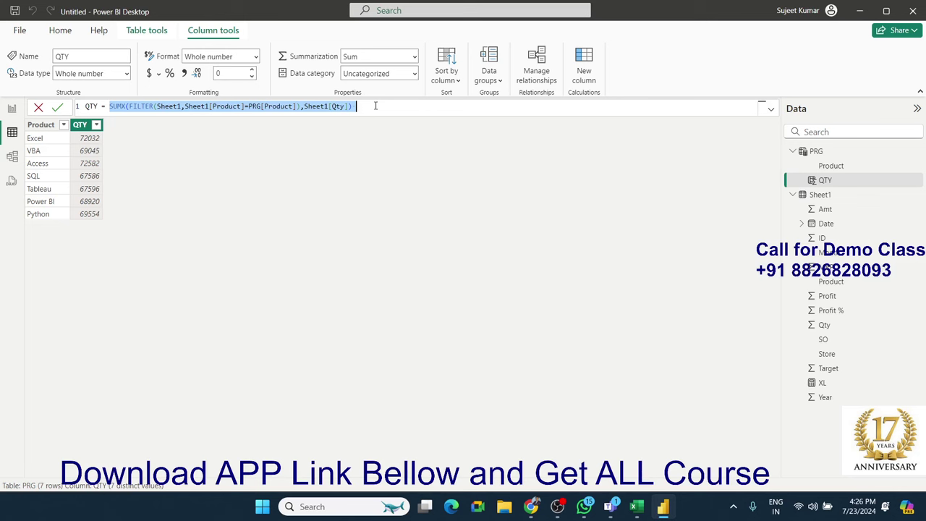
{"action": "key", "text": "Return"}
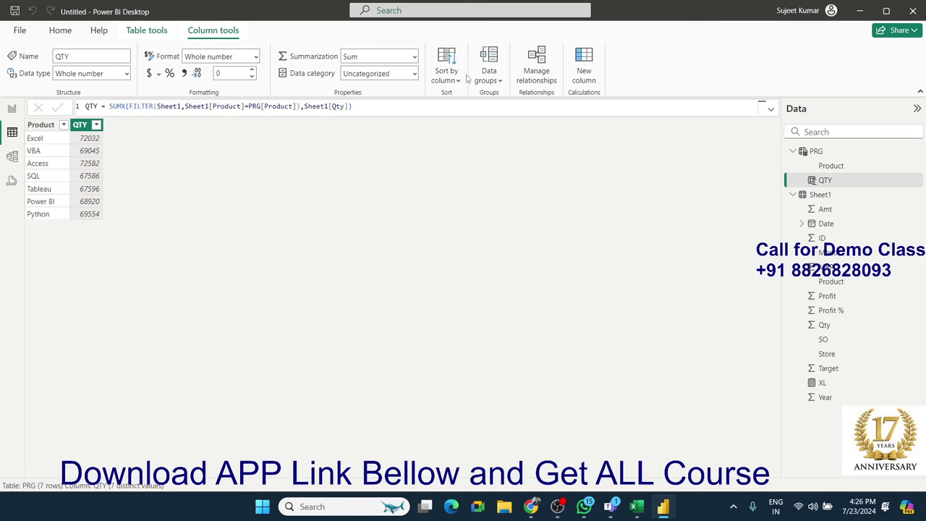
{"action": "left_click", "coordinate": [584, 87]}
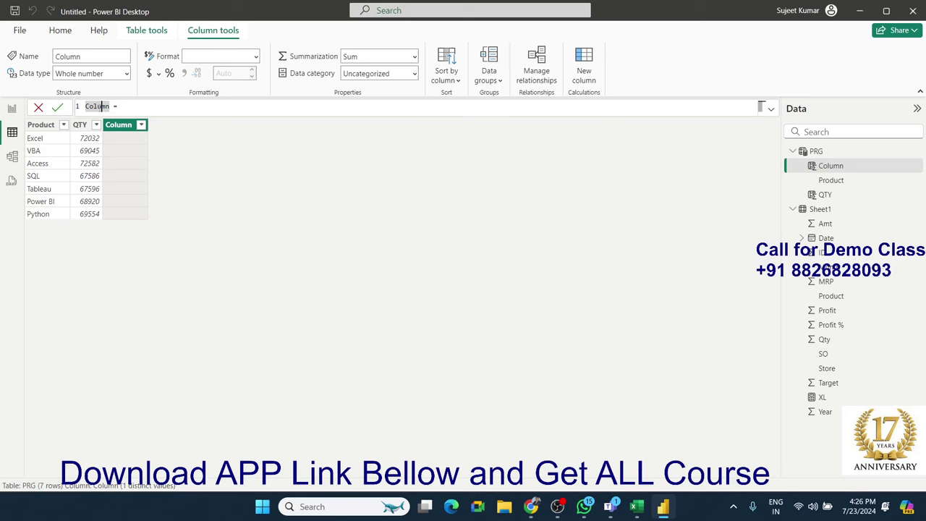
Step: Start the MRP column formula with AVERAGEX over a FILTER of the Sheet1 table
{"action": "type", "text": "Amt"}
{"action": "key", "text": "BackSpace"}
{"action": "key", "text": "BackSpace"}
{"action": "key", "text": "BackSpace"}
{"action": "type", "text": "ME"}
{"action": "key", "text": "BackSpace"}
{"action": "type", "text": "RP="}
{"action": "type", "text": "a"}
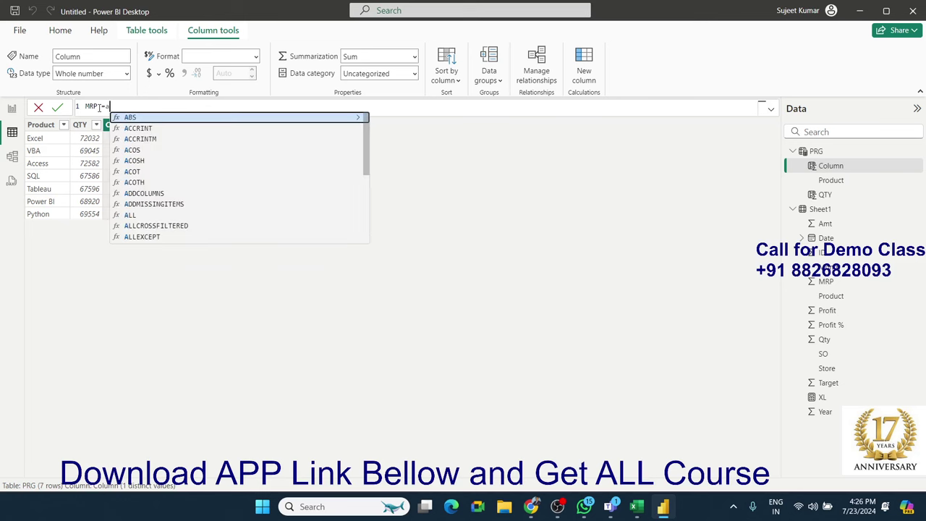
{"action": "type", "text": "v"}
{"action": "key", "text": "Down"}
{"action": "key", "text": "Down"}
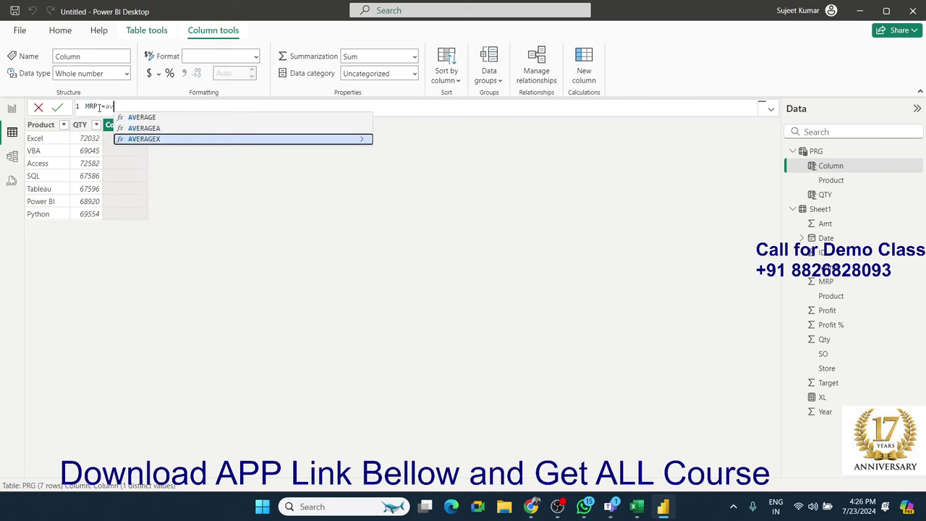
{"action": "key", "text": "Tab"}
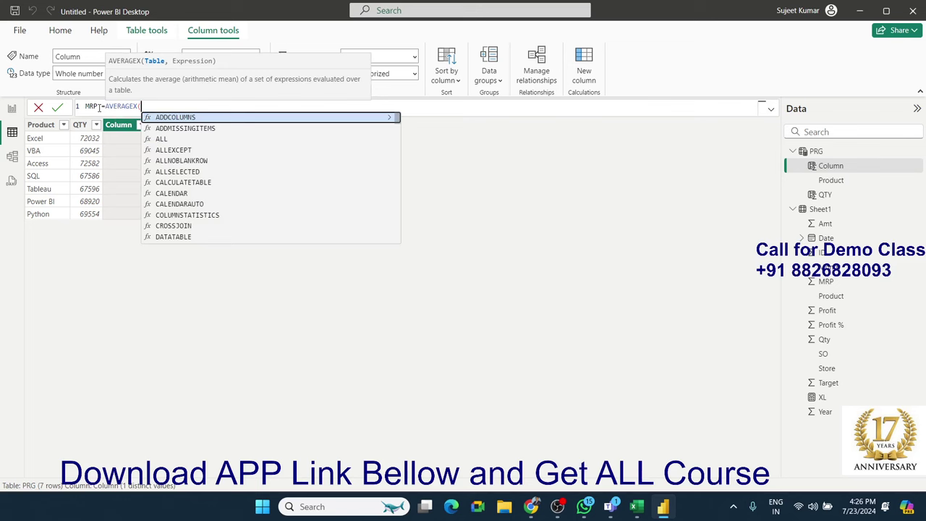
{"action": "type", "text": "filt"}
{"action": "key", "text": "Tab"}
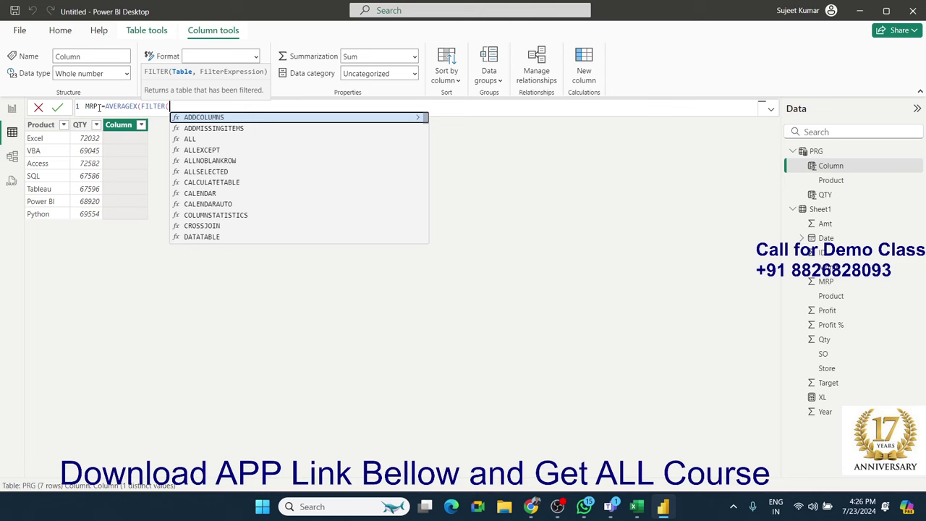
Step: Filter Sheet1[Product]=PRG[Product], average Sheet1[MRP], and commit the MRP column
{"action": "type", "text": "sh"}
{"action": "key", "text": "Tab"}
{"action": "type", "text": ","}
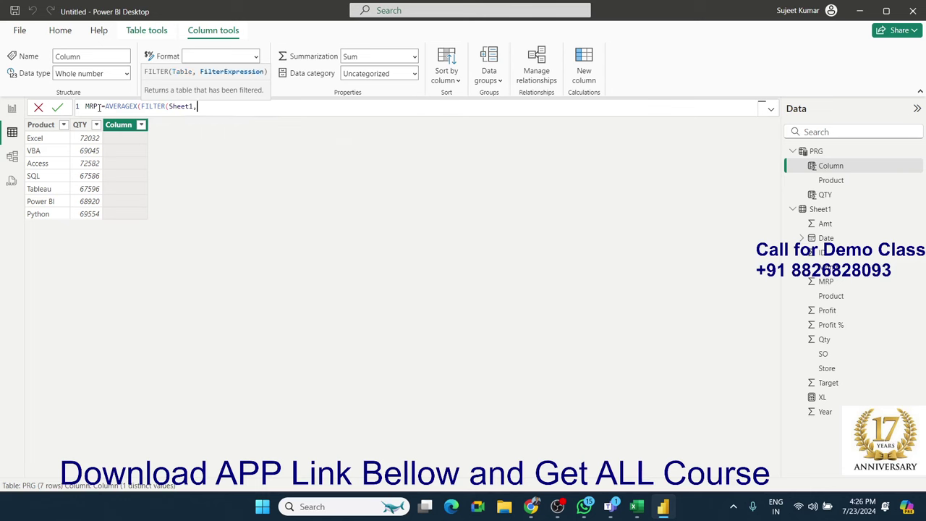
{"action": "type", "text": "PRODUCT("}
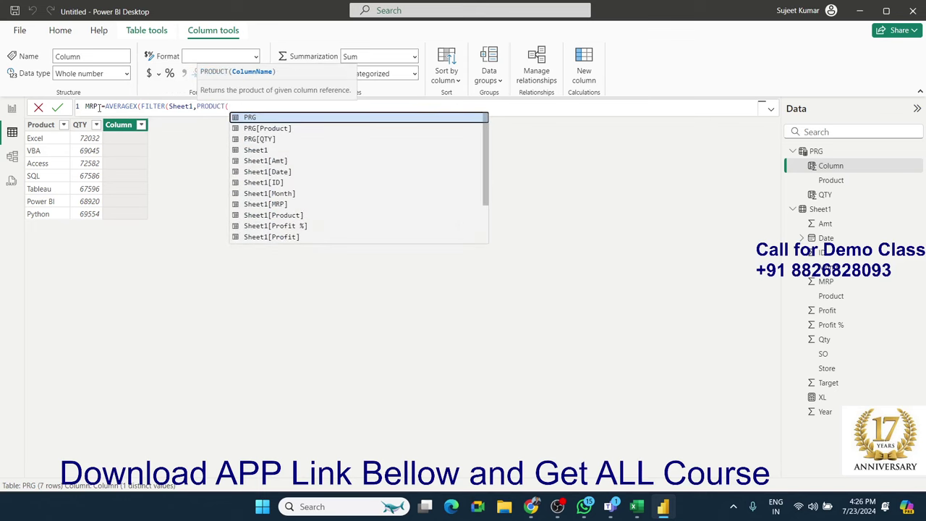
{"action": "key", "text": "BackSpace"}
{"action": "key", "text": "Down"}
{"action": "key", "text": "Down"}
{"action": "key", "text": "Tab"}
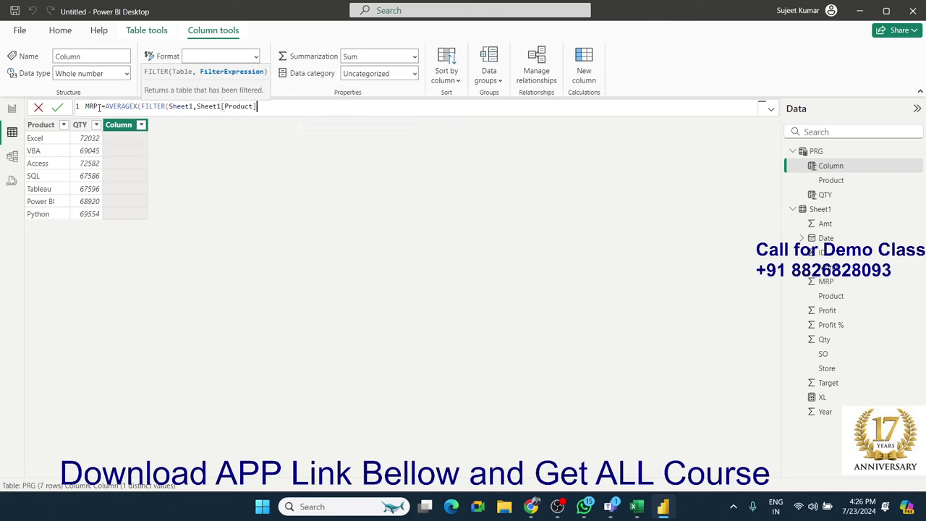
{"action": "type", "text": "=pr"}
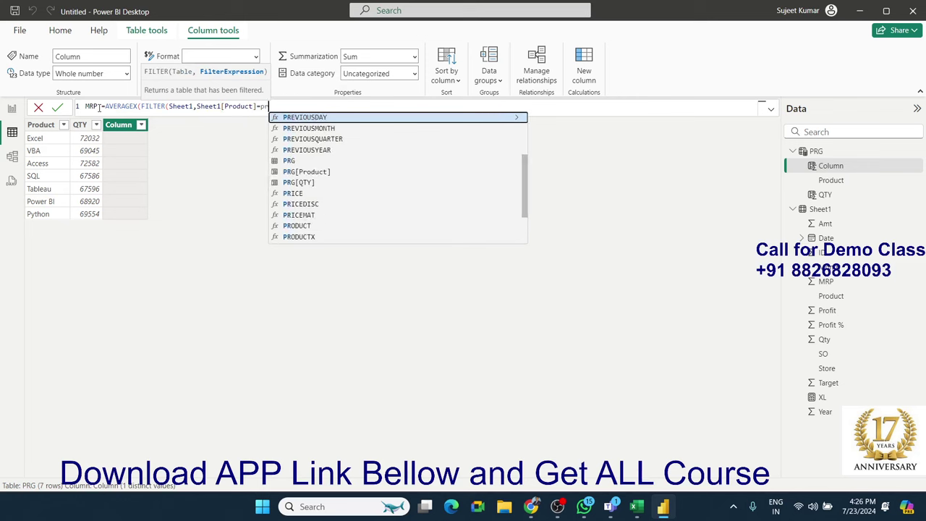
{"action": "type", "text": "g"}
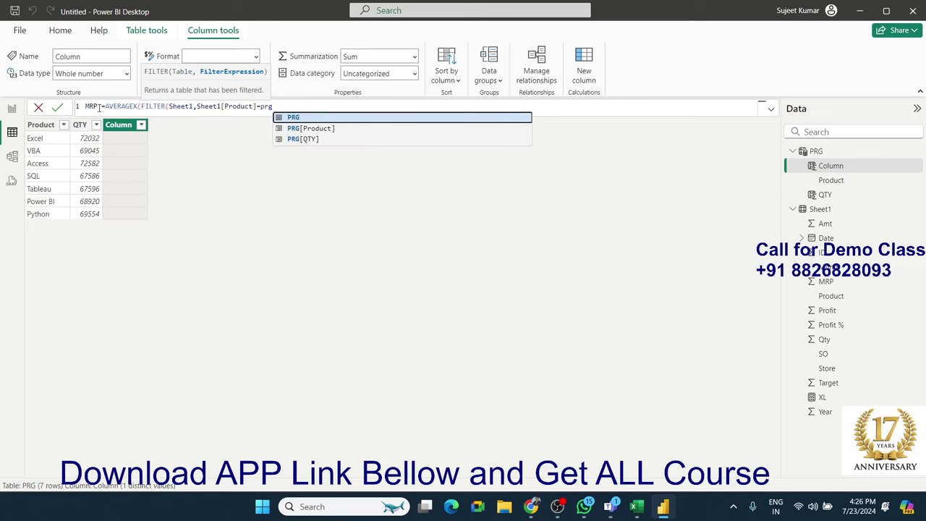
{"action": "key", "text": "Down"}
{"action": "key", "text": "Tab"}
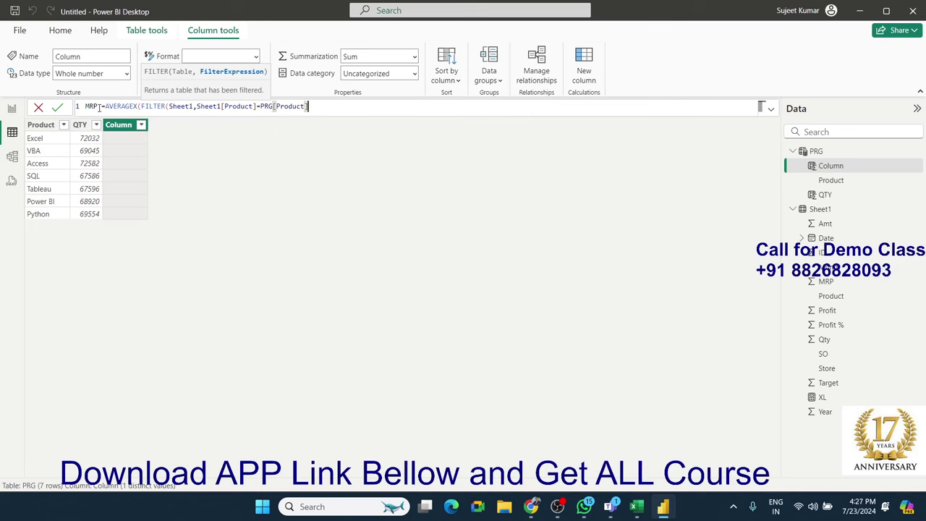
{"action": "type", "text": "),mrp"}
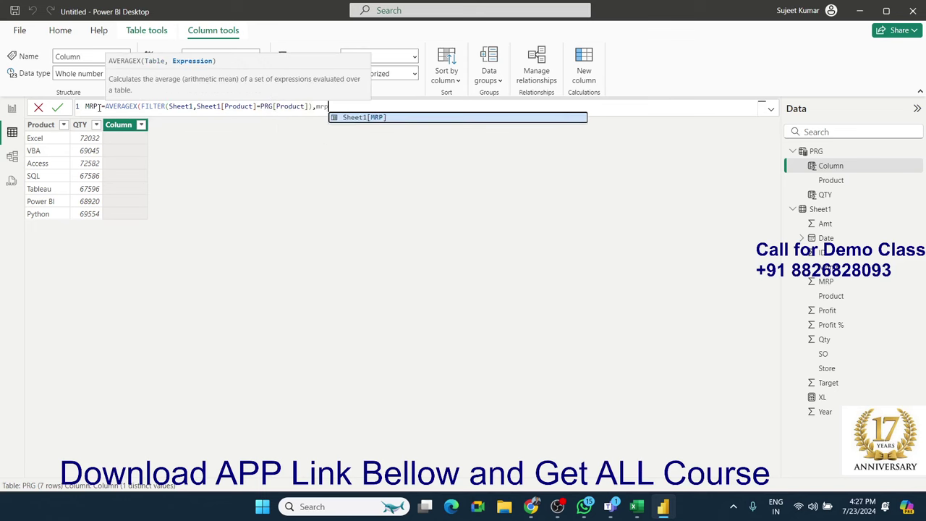
{"action": "key", "text": "Tab"}
{"action": "type", "text": ")"}
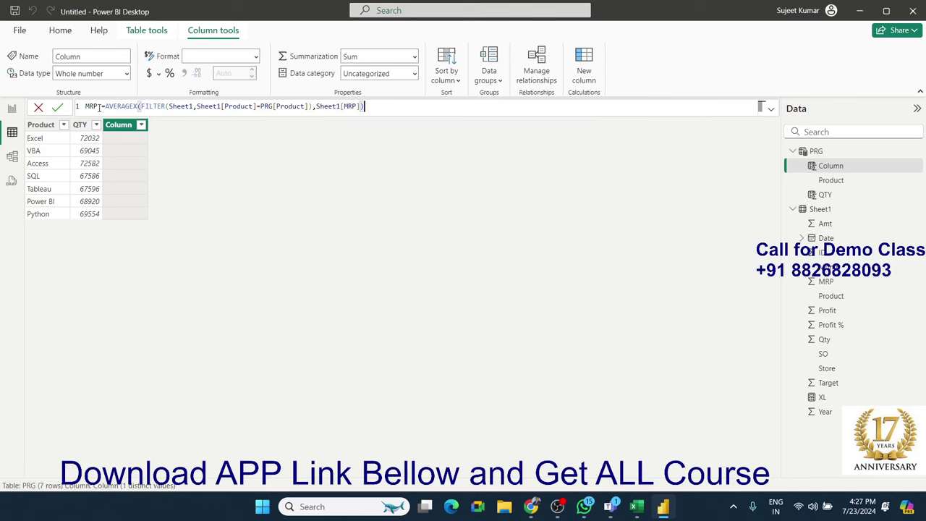
{"action": "key", "text": "Return"}
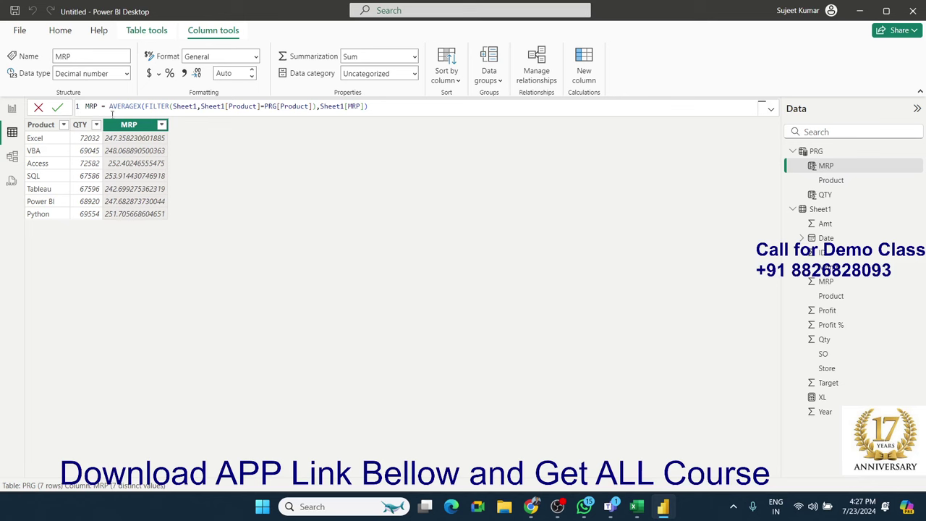
Step: Wrap the MRP average in ROUND with 0 digits for whole numbers like Excel 247
{"action": "left_click", "coordinate": [109, 106]}
{"action": "type", "text": "rod"}
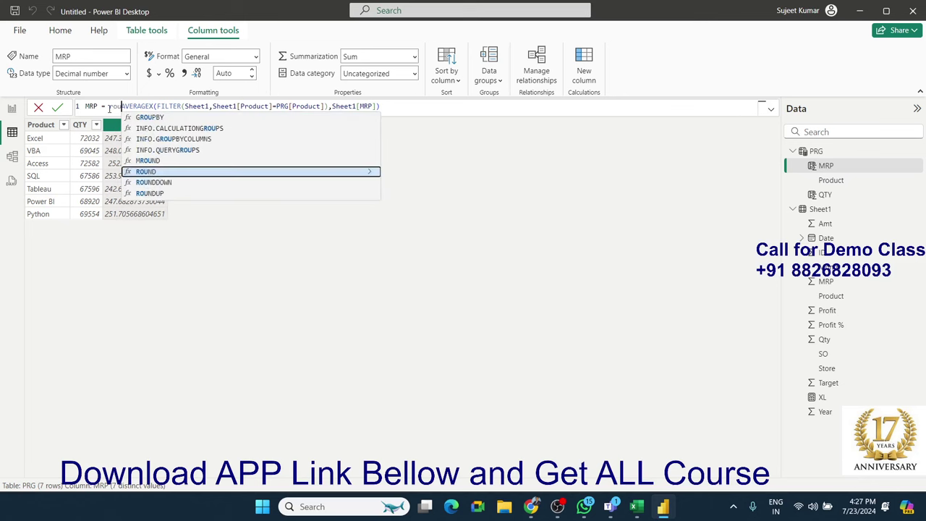
{"action": "type", "text": "u"}
{"action": "key", "text": "Tab"}
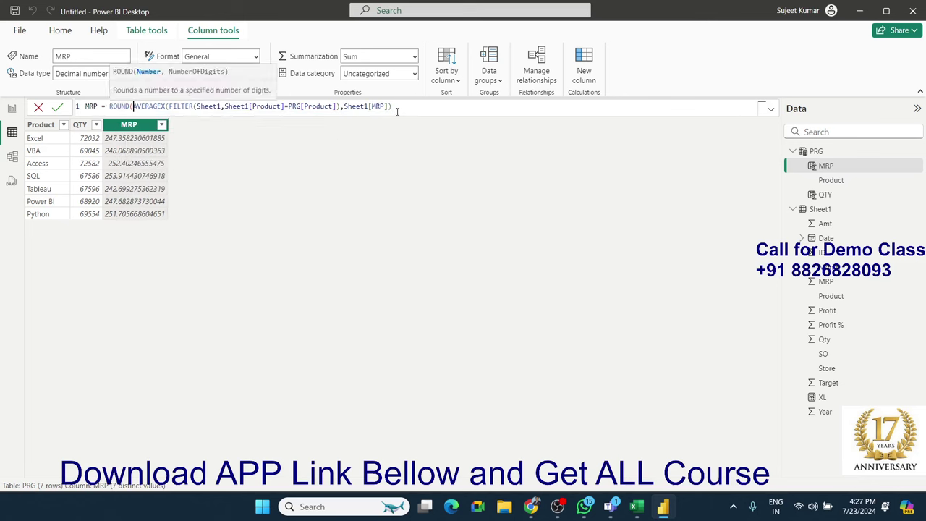
{"action": "left_click", "coordinate": [398, 106]}
{"action": "type", "text": ",0"}
{"action": "type", "text": ")"}
{"action": "key", "text": "Return"}
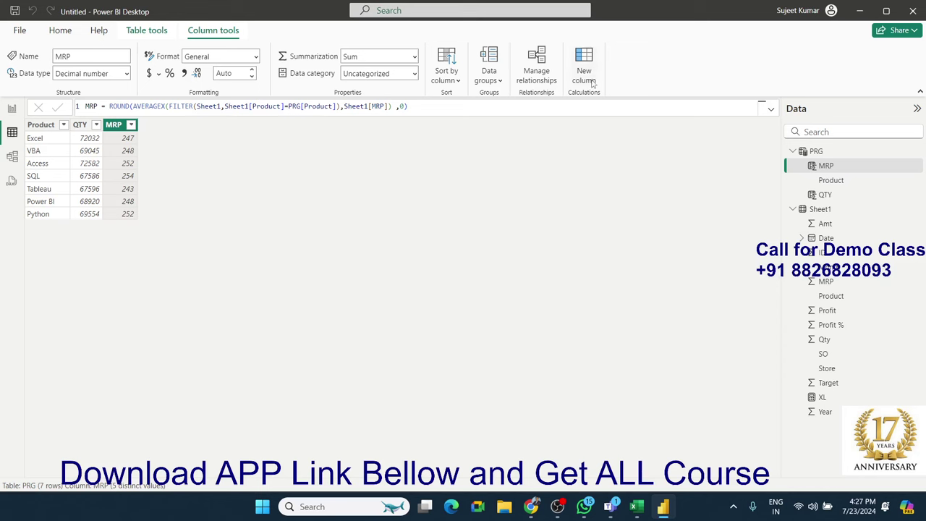
Step: Add a new PRG column named Amt whose formula starts with SUMX
{"action": "left_click", "coordinate": [98, 124]}
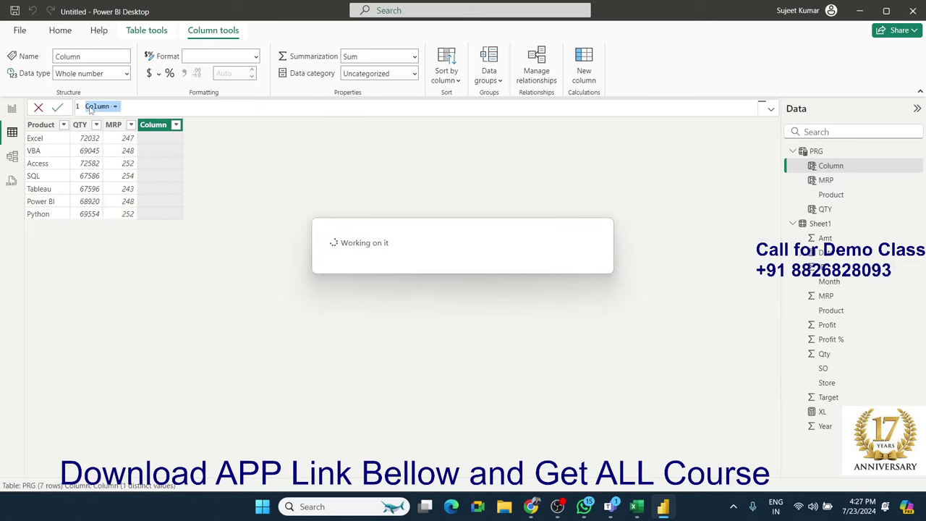
{"action": "double_click", "coordinate": [89, 107]}
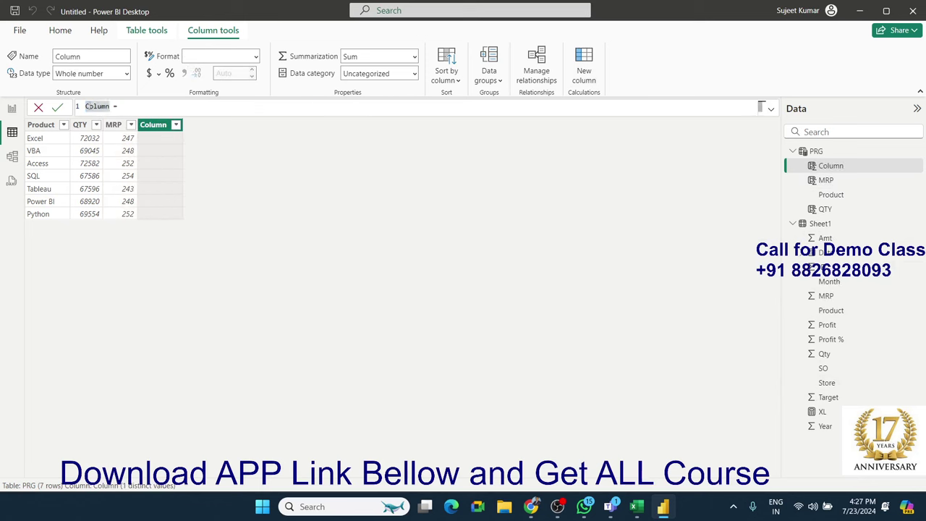
{"action": "type", "text": "Am"}
{"action": "key", "text": "BackSpace"}
{"action": "key", "text": "BackSpace"}
{"action": "key", "text": "BackSpace"}
{"action": "key", "text": "Delete"}
{"action": "key", "text": "Delete"}
{"action": "key", "text": "Delete"}
{"action": "key", "text": "Delete"}
{"action": "key", "text": "Delete"}
{"action": "key", "text": "Delete"}
{"action": "type", "text": "Amt = "}
{"action": "type", "text": "s"}
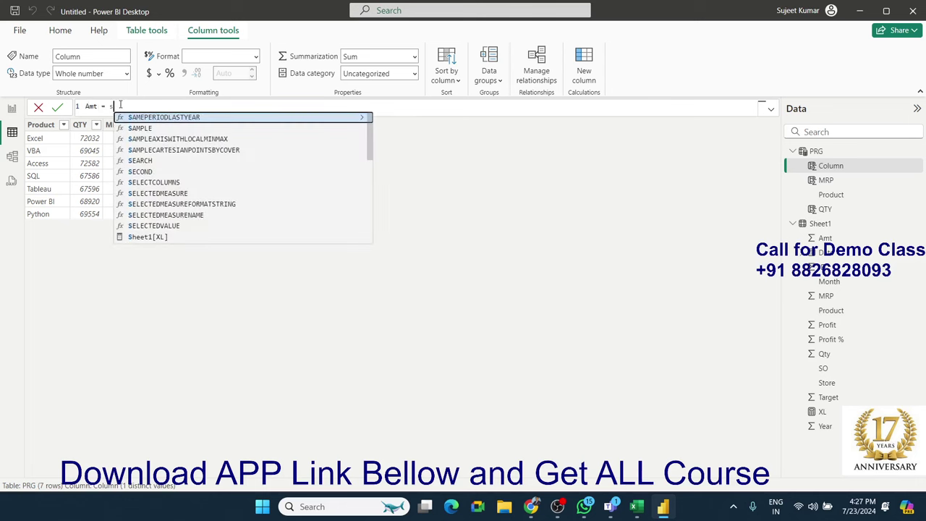
{"action": "type", "text": "um"}
{"action": "key", "text": "BackSpace"}
{"action": "key", "text": "BackSpace"}
{"action": "key", "text": "BackSpace"}
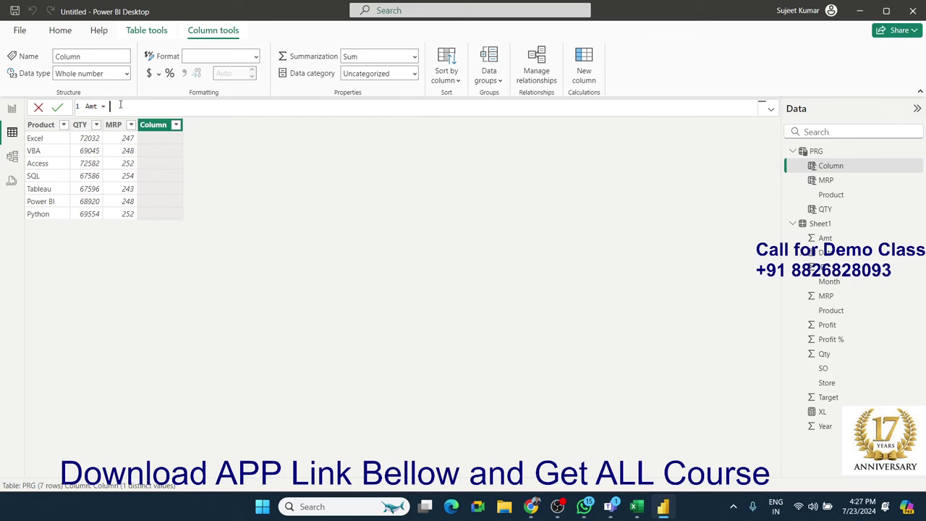
{"action": "type", "text": "su"}
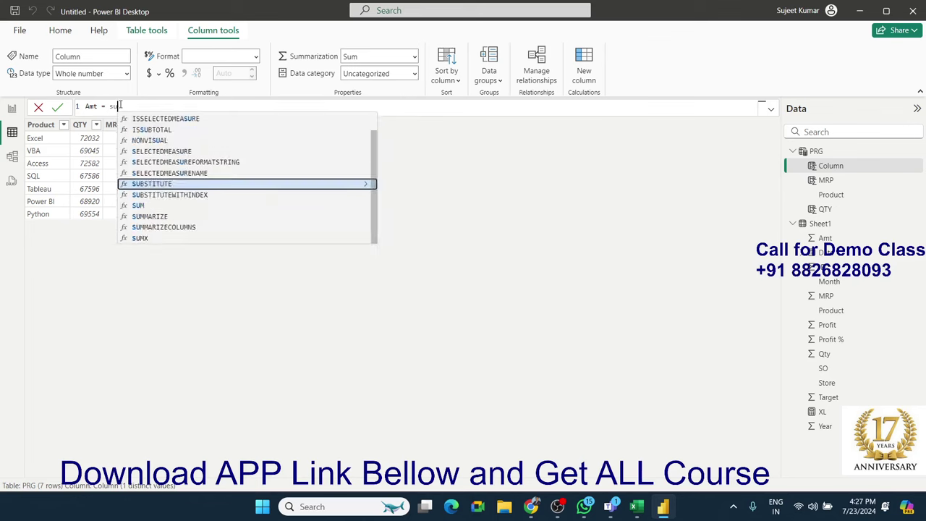
{"action": "type", "text": "m"}
{"action": "key", "text": "Down"}
{"action": "key", "text": "Down"}
{"action": "key", "text": "Tab"}
{"action": "key", "text": "BackSpace"}
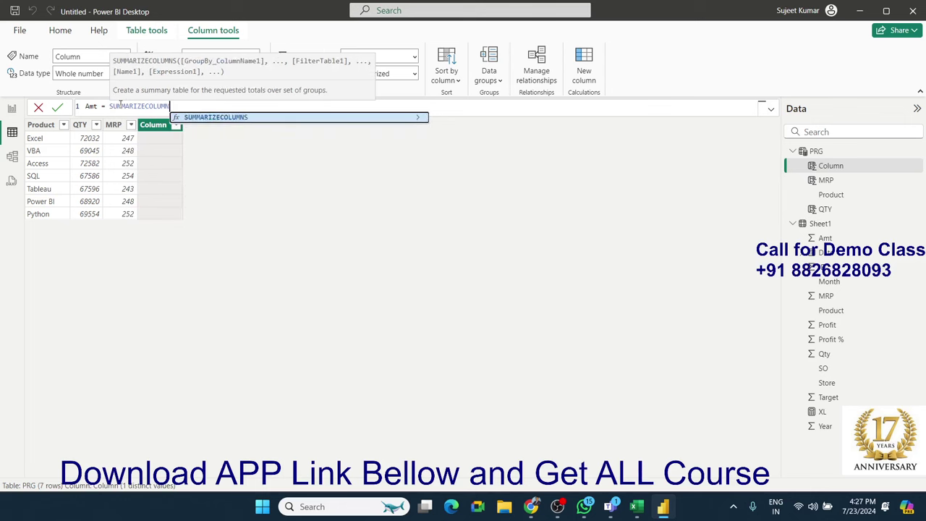
{"action": "key", "text": "BackSpace"}
{"action": "key", "text": "BackSpace"}
{"action": "key", "text": "BackSpace"}
{"action": "key", "text": "BackSpace"}
{"action": "key", "text": "BackSpace"}
{"action": "key", "text": "BackSpace"}
{"action": "key", "text": "BackSpace"}
{"action": "key", "text": "BackSpace"}
{"action": "key", "text": "BackSpace"}
{"action": "key", "text": "BackSpace"}
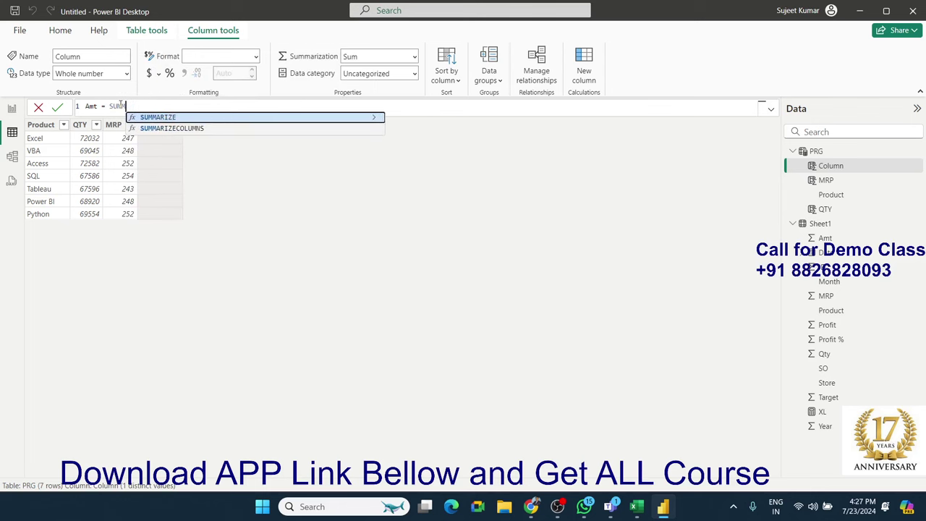
{"action": "key", "text": "BackSpace"}
{"action": "key", "text": "Down"}
{"action": "key", "text": "Down"}
{"action": "key", "text": "Down"}
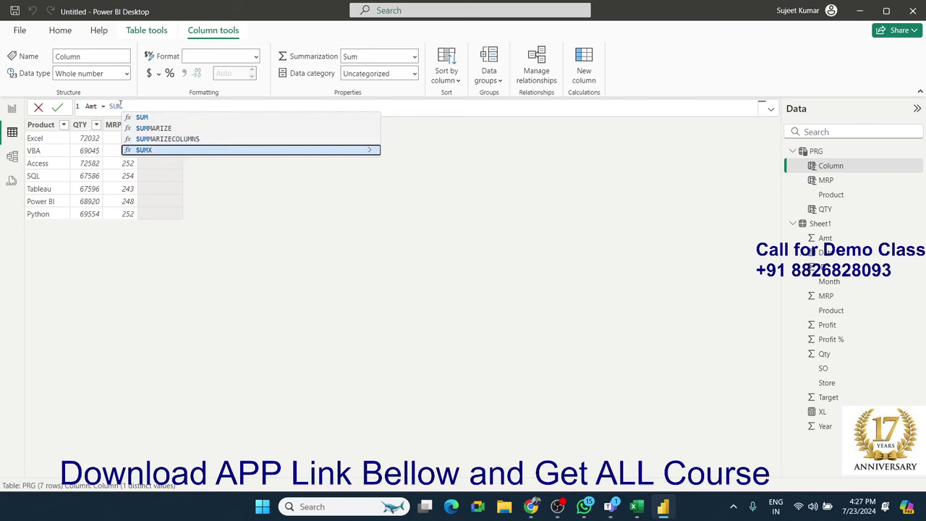
{"action": "key", "text": "Tab"}
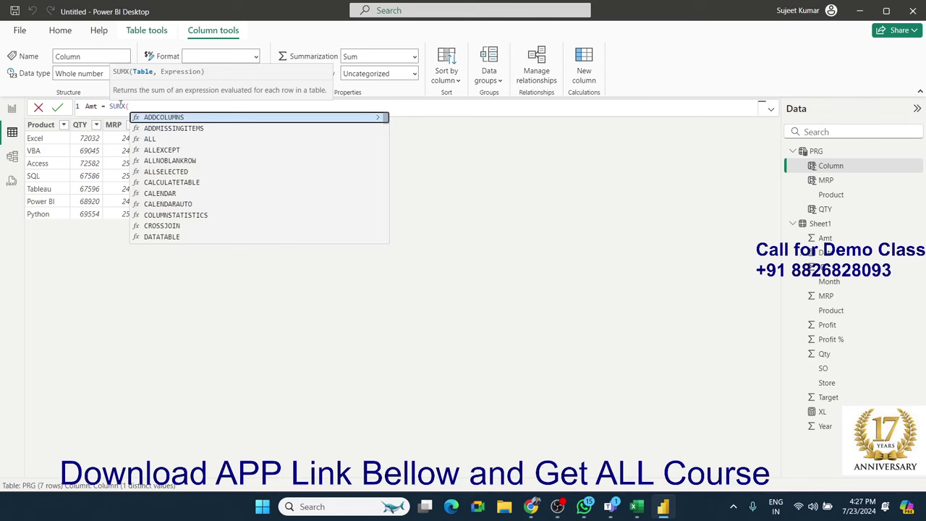
Step: Give SUMX a FILTER over Sheet1 with a Sheet1[Product] condition
{"action": "type", "text": "fil"}
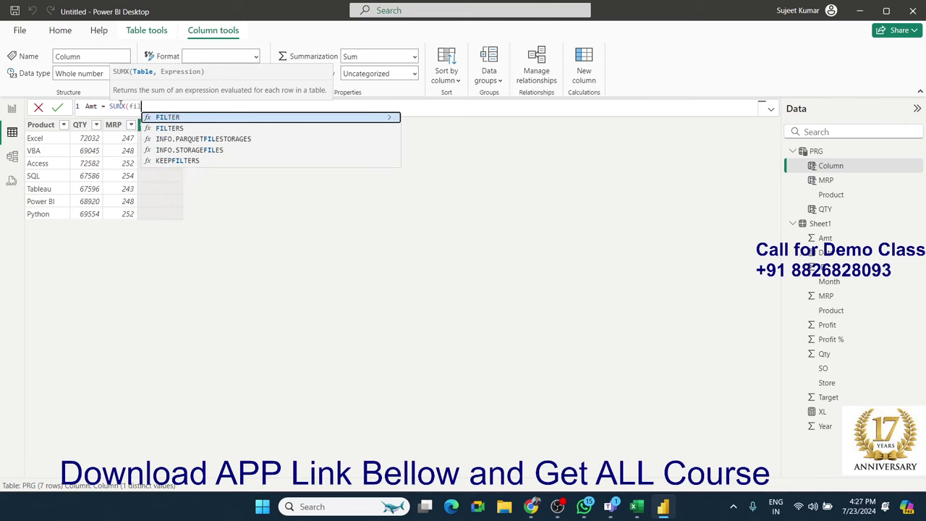
{"action": "key", "text": "Tab"}
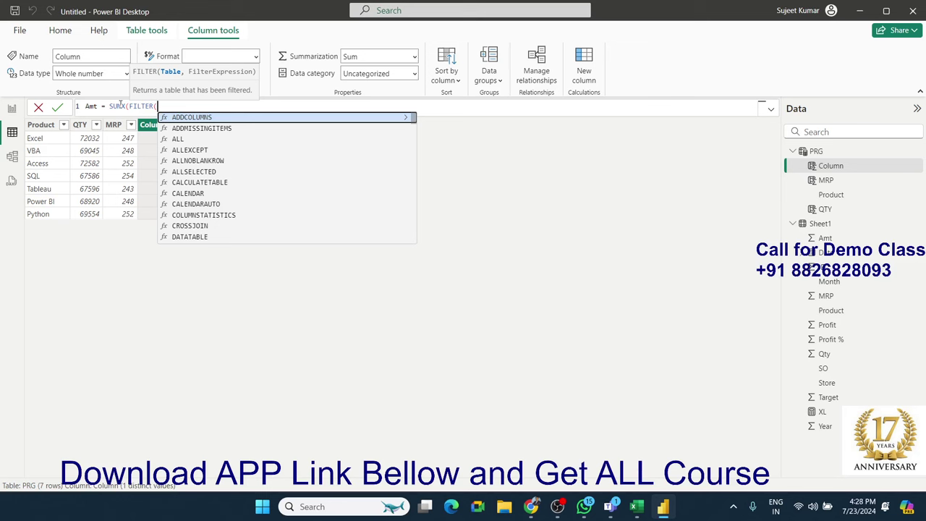
{"action": "type", "text": "Sheet1,pr"}
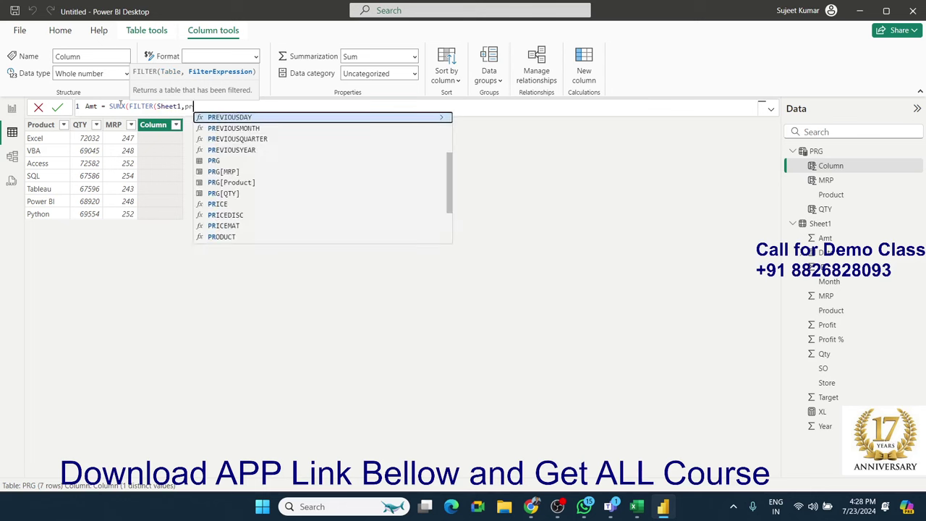
{"action": "key", "text": "Escape"}
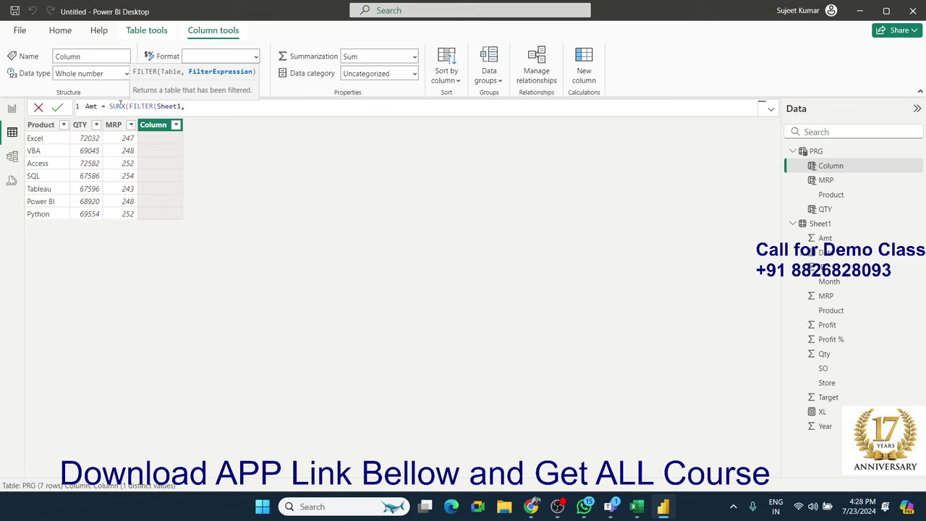
{"action": "type", "text": "sh"}
{"action": "key", "text": "Down"}
{"action": "key", "text": "Down"}
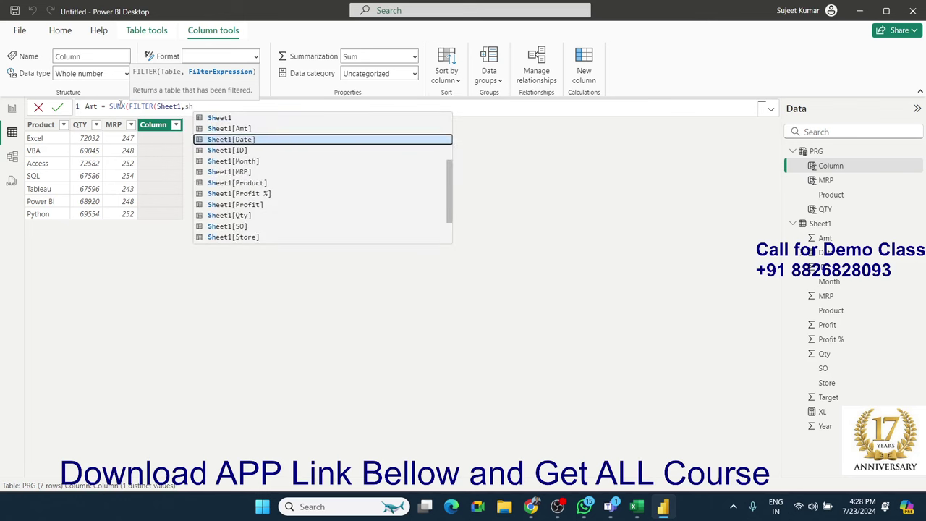
{"action": "key", "text": "Down"}
{"action": "key", "text": "Down"}
{"action": "key", "text": "Down"}
Step: Match the filter to PRG[Product], sum Sheet1[Amt], and commit the Amt column
{"action": "key", "text": "Down"}
{"action": "key", "text": "Up"}
{"action": "key", "text": "Tab"}
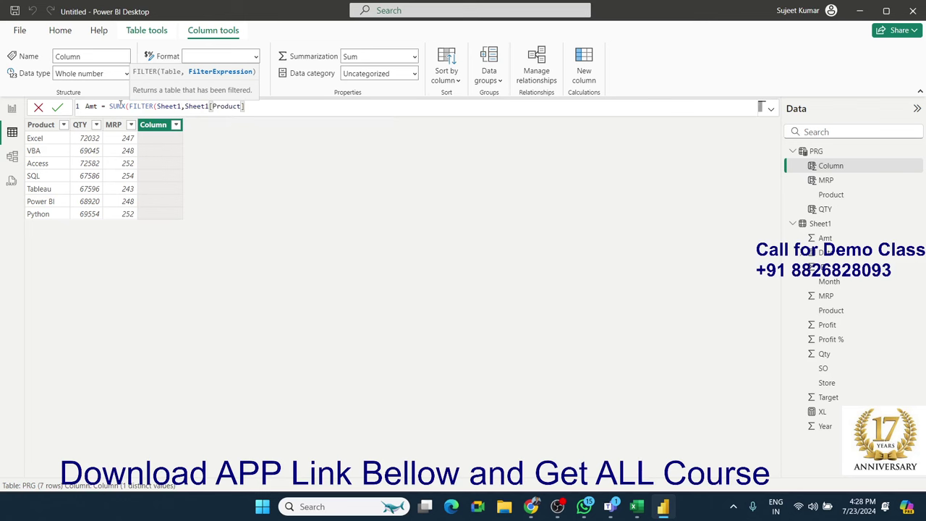
{"action": "type", "text": "=prg"}
{"action": "key", "text": "Down"}
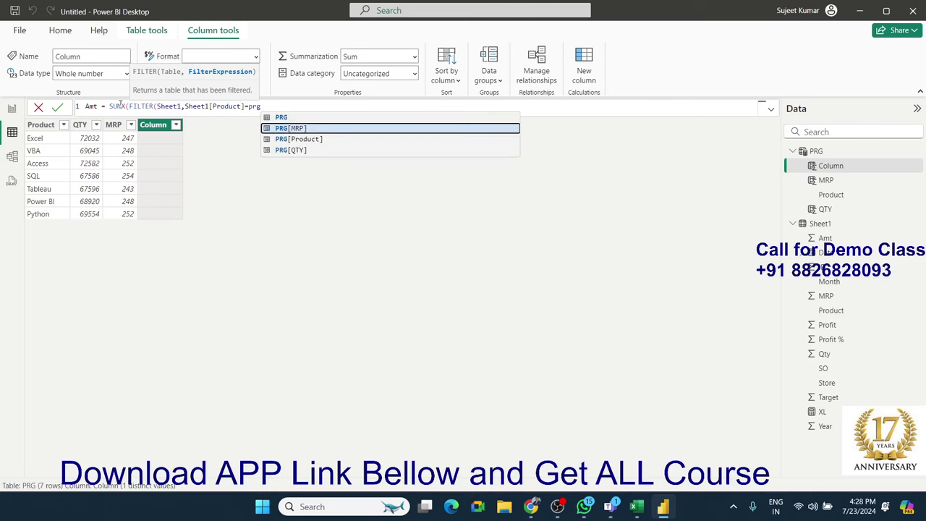
{"action": "key", "text": "Down"}
{"action": "key", "text": "Tab"}
{"action": "type", "text": "),"}
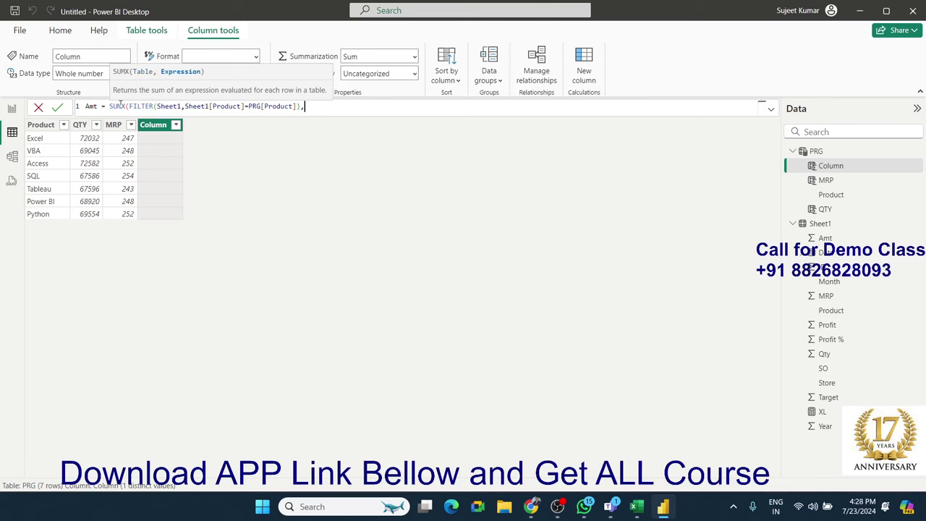
{"action": "type", "text": "amt"}
{"action": "key", "text": "Tab"}
{"action": "type", "text": ")"}
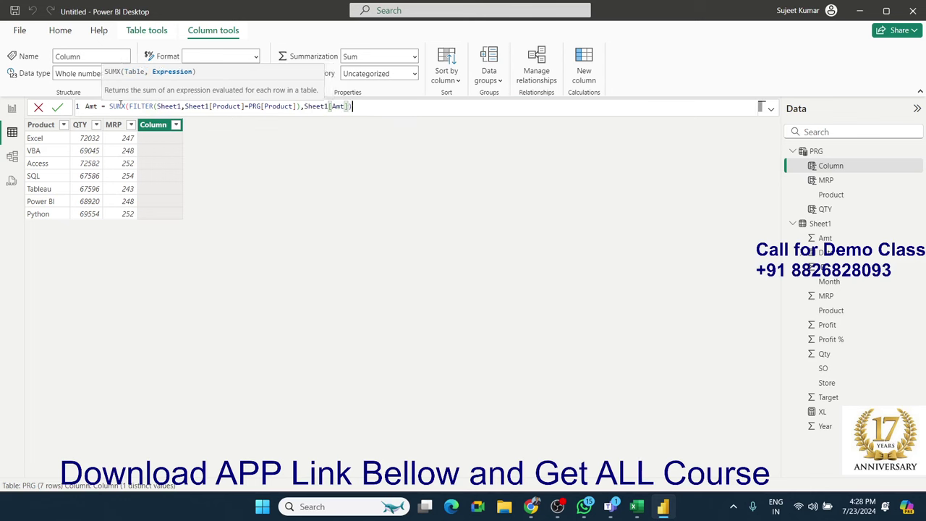
{"action": "key", "text": "Return"}
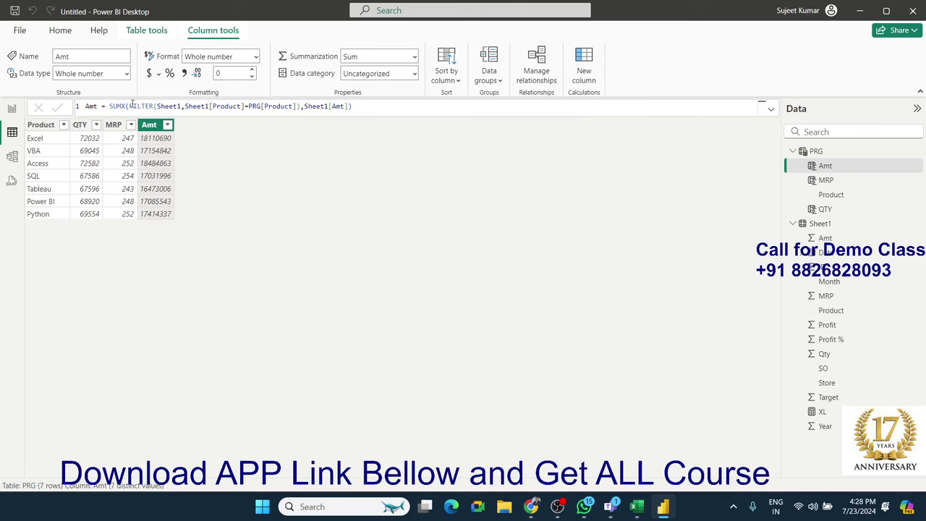
{"action": "left_click_drag", "start_coordinate": [126, 106], "coordinate": [301, 108]}
{"action": "key", "text": "ctrl+c"}
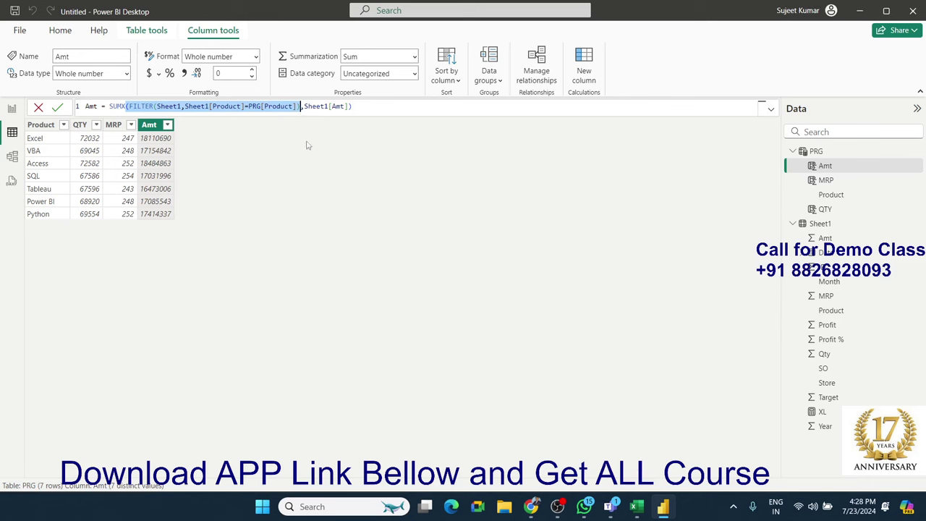
{"action": "left_click", "coordinate": [307, 146]}
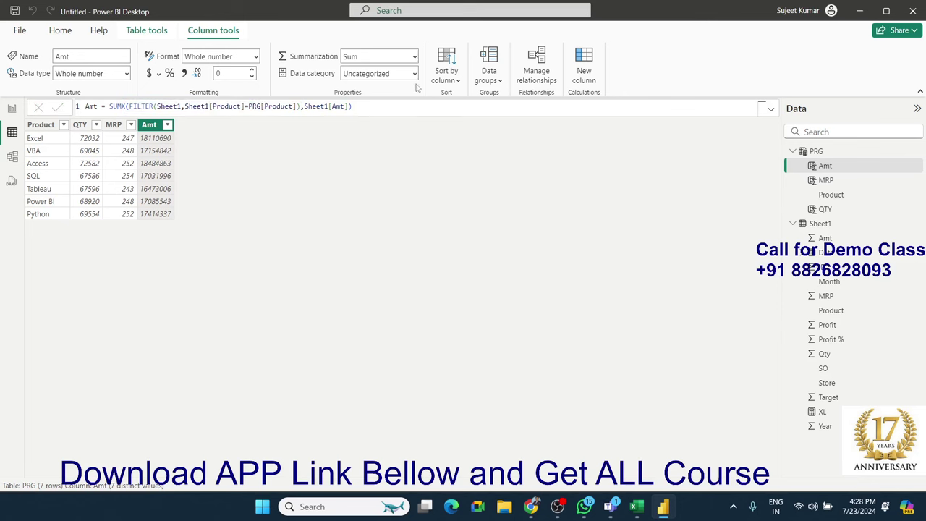
Step: Create the MINQ column as MINX of Sheet1[Qty] over the pasted product filter, showing 10
{"action": "left_click", "coordinate": [580, 84]}
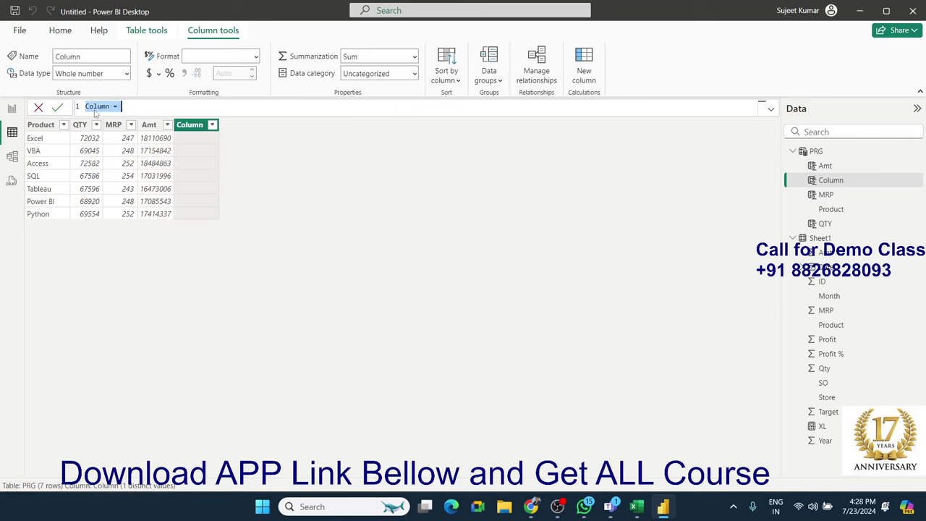
{"action": "type", "text": "MRPQ ="}
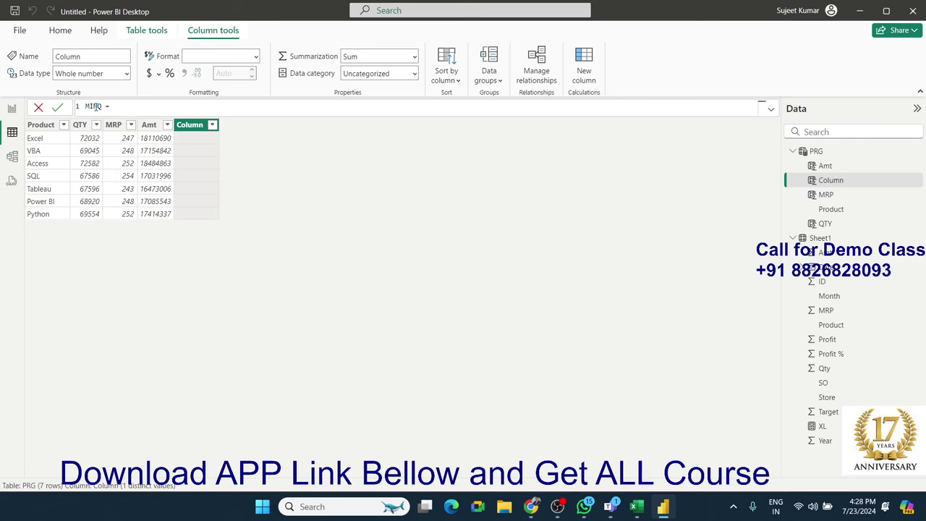
{"action": "type", "text": "min"}
{"action": "key", "text": "Down"}
{"action": "key", "text": "Down"}
{"action": "key", "text": "Down"}
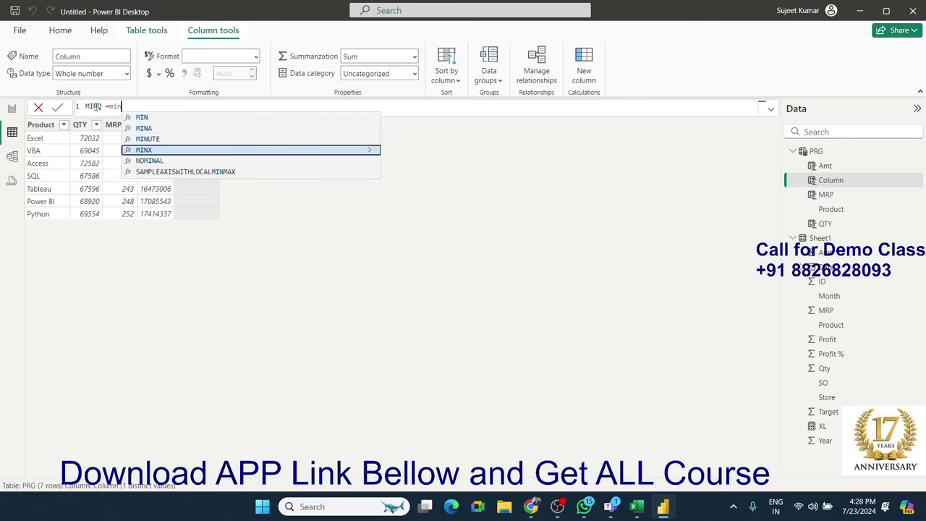
{"action": "key", "text": "Tab"}
{"action": "key", "text": "ctrl+v"}
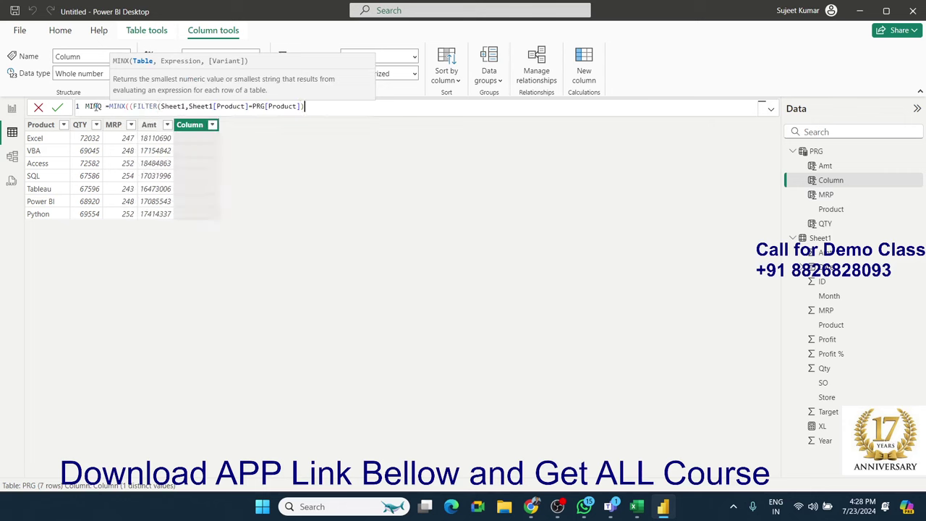
{"action": "double_click", "coordinate": [133, 106]}
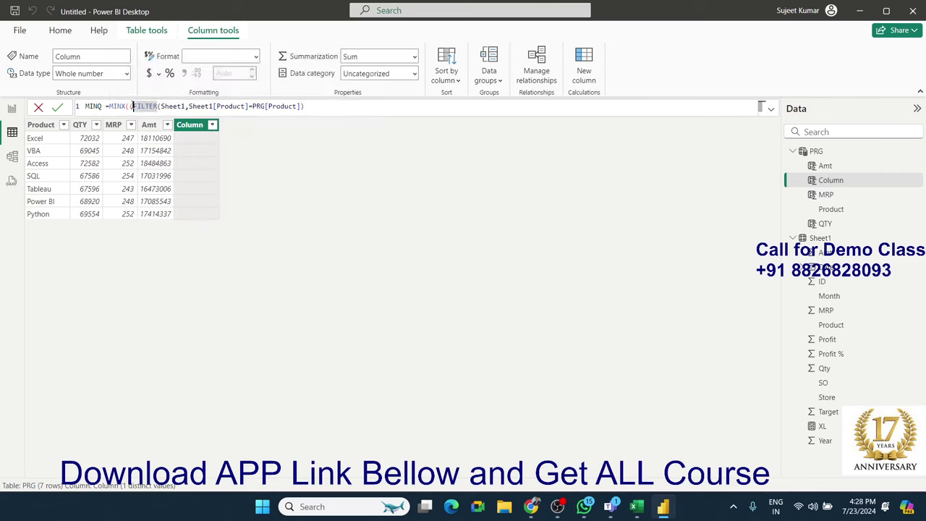
{"action": "key", "text": "BackSpace"}
{"action": "left_click", "coordinate": [328, 109]}
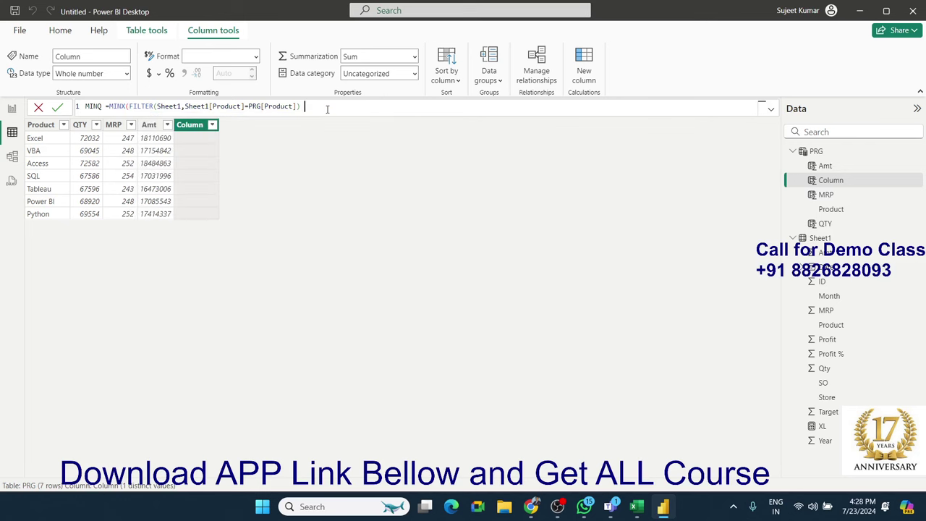
{"action": "type", "text": ","}
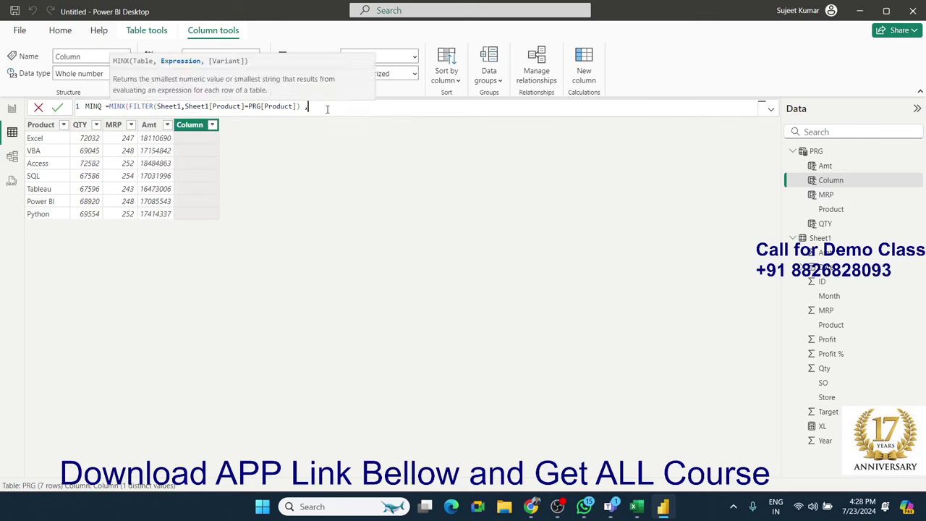
{"action": "type", "text": "qt"}
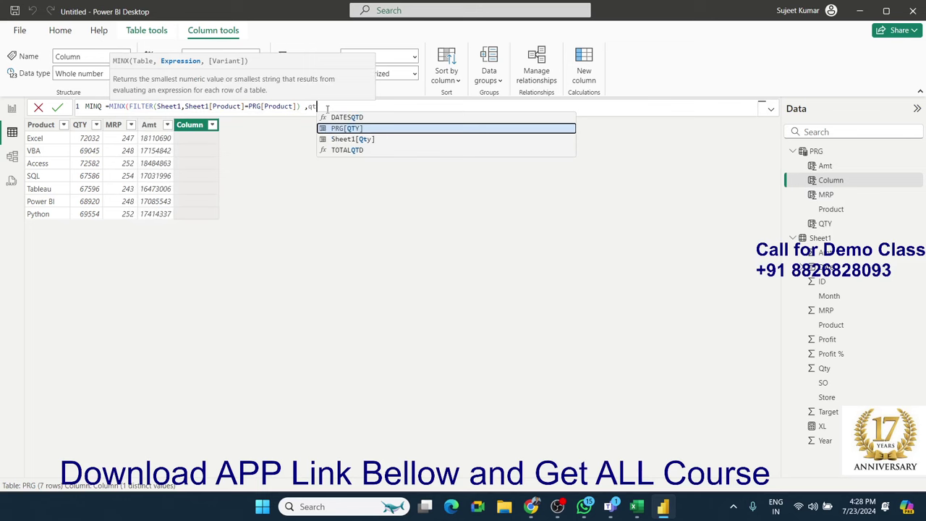
{"action": "key", "text": "Down"}
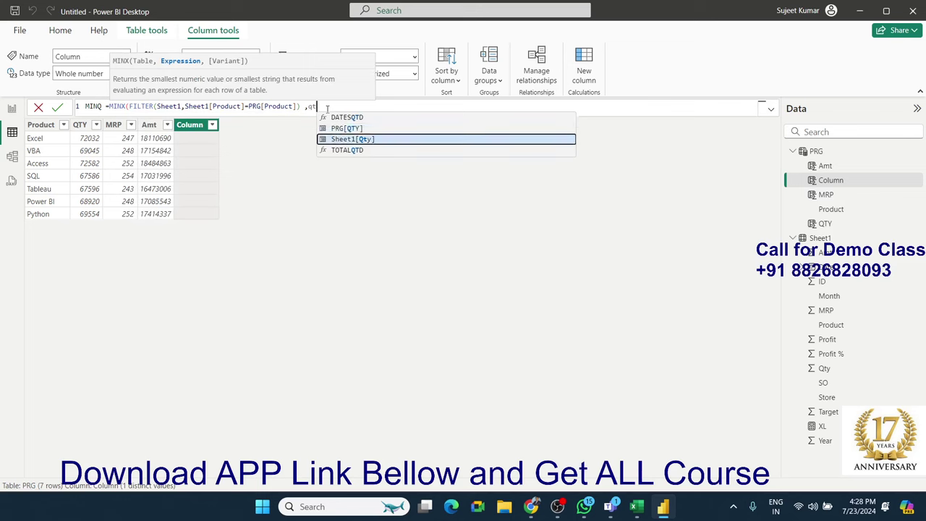
{"action": "key", "text": "Tab"}
{"action": "type", "text": ")"}
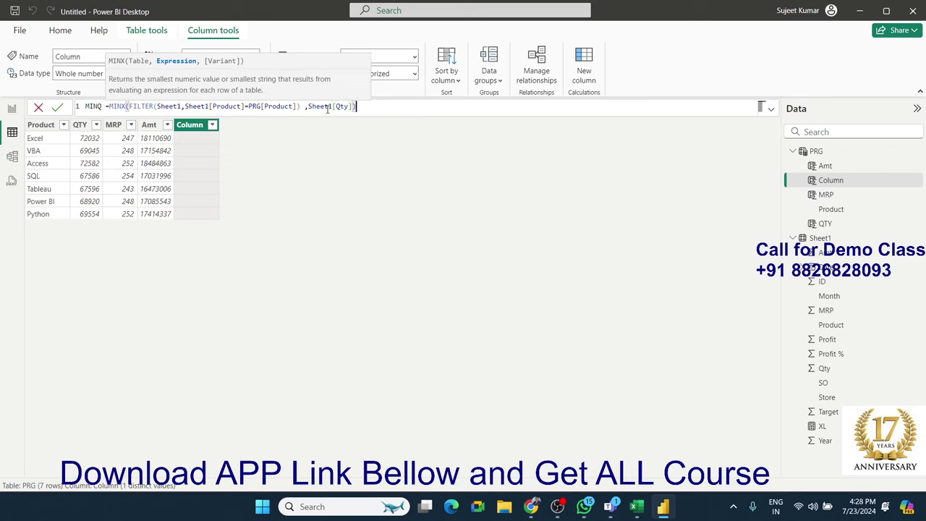
{"action": "key", "text": "Return"}
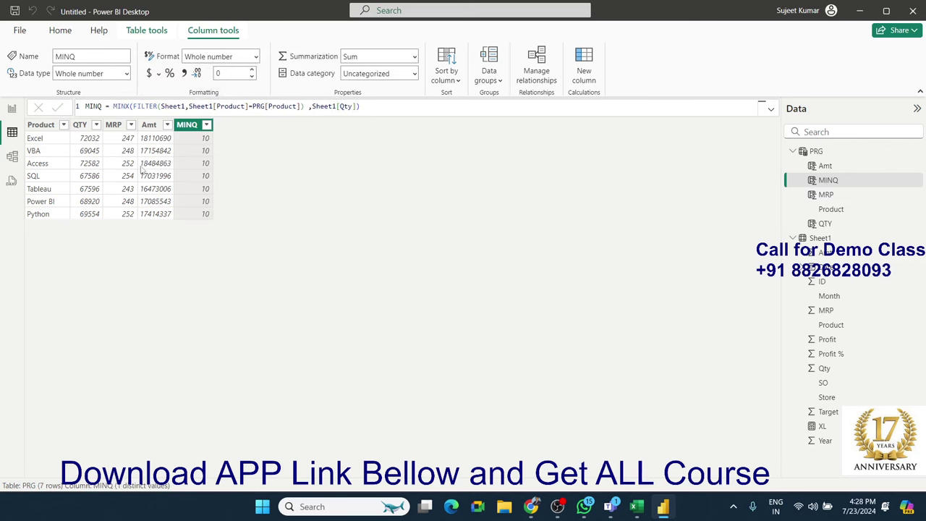
Step: Start a new MAXA column using MAXX with the pasted product filter
{"action": "left_click", "coordinate": [584, 66]}
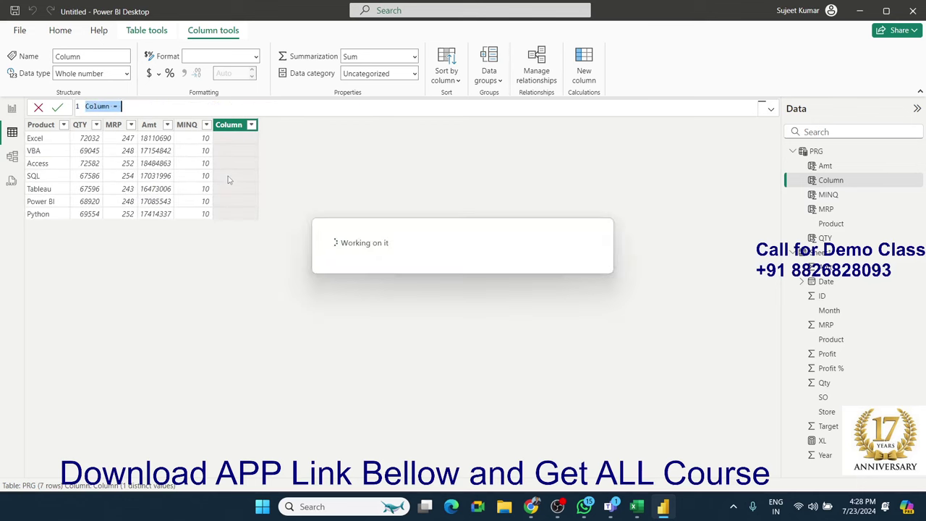
{"action": "double_click", "coordinate": [101, 107]}
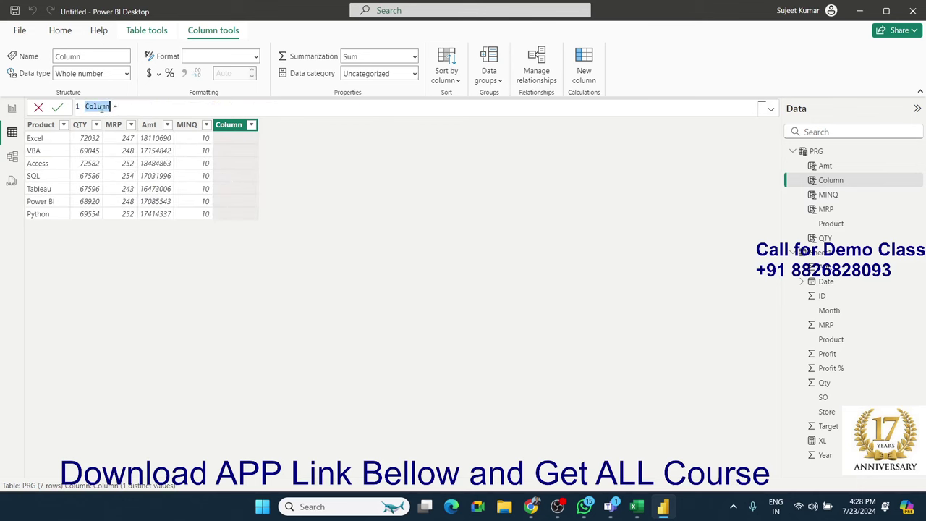
{"action": "type", "text": "MAX"}
{"action": "type", "text": "A = a"}
{"action": "key", "text": "Escape"}
{"action": "type", "text": "mx"}
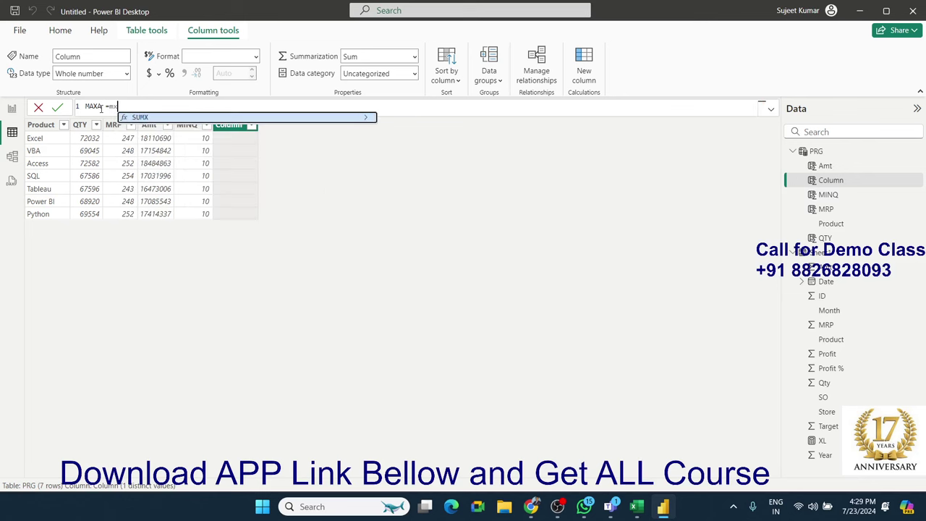
{"action": "key", "text": "BackSpace"}
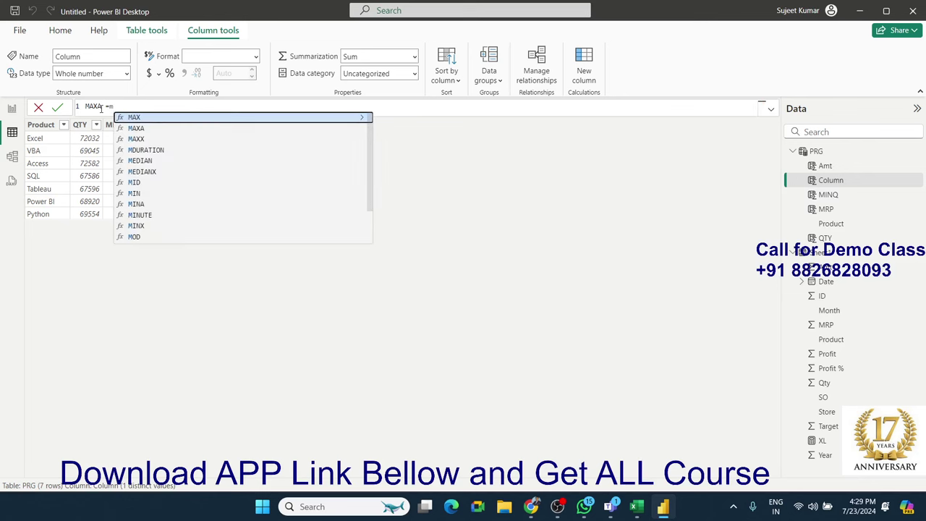
{"action": "key", "text": "Down"}
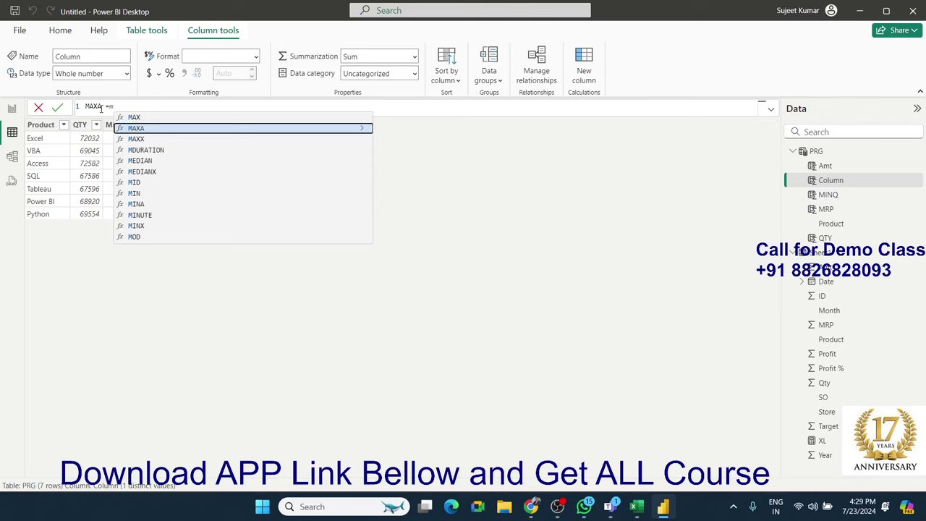
{"action": "key", "text": "Down"}
{"action": "key", "text": "Tab"}
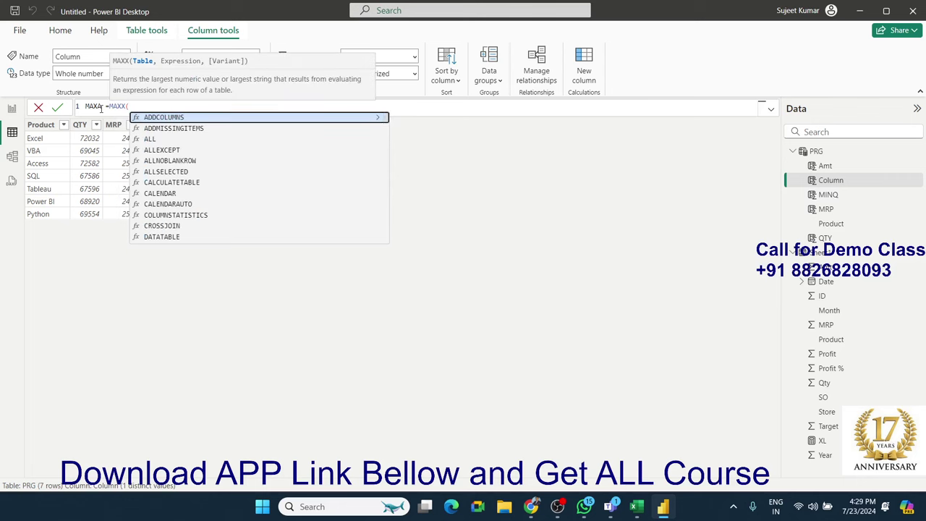
{"action": "key", "text": "ctrl+v"}
Step: Fix the doubled bracket and take the maximum of Sheet1[Amt], giving Excel 34650
{"action": "type", "text": ","}
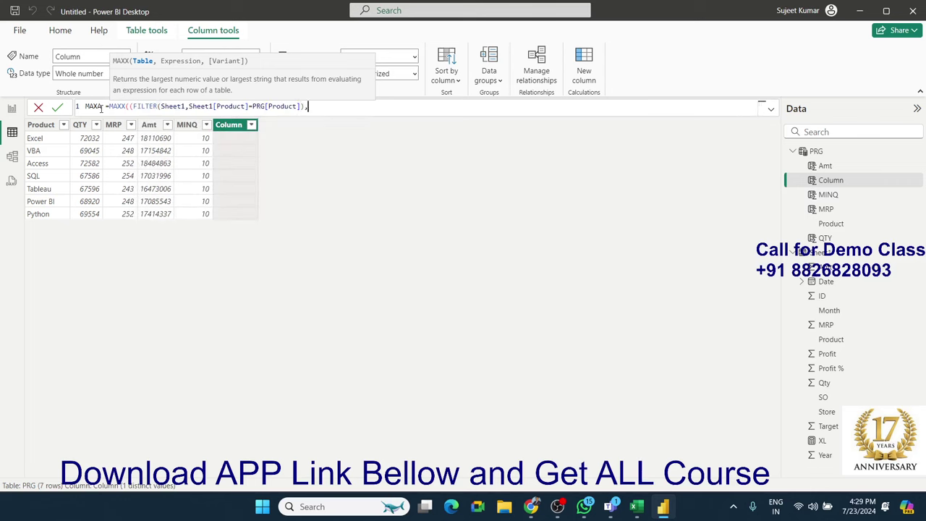
{"action": "left_click", "coordinate": [134, 107]}
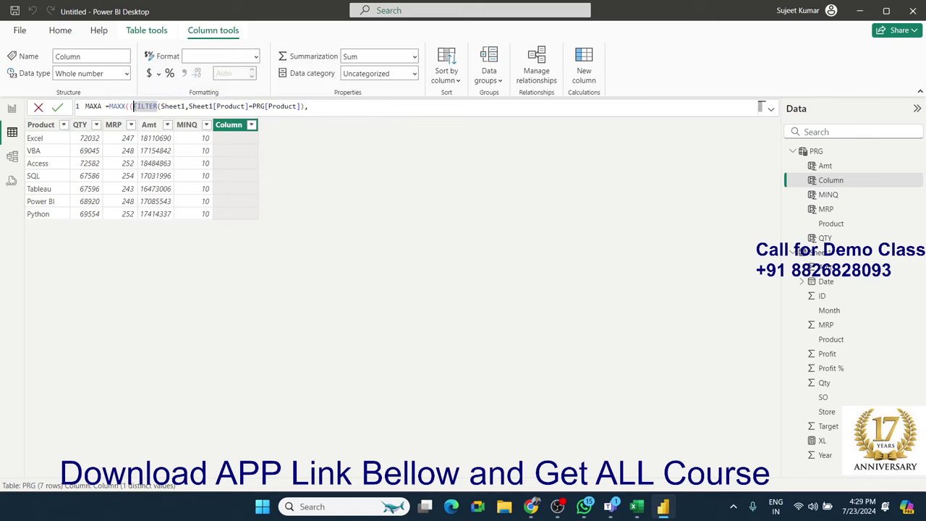
{"action": "key", "text": "BackSpace"}
{"action": "left_click", "coordinate": [312, 107]}
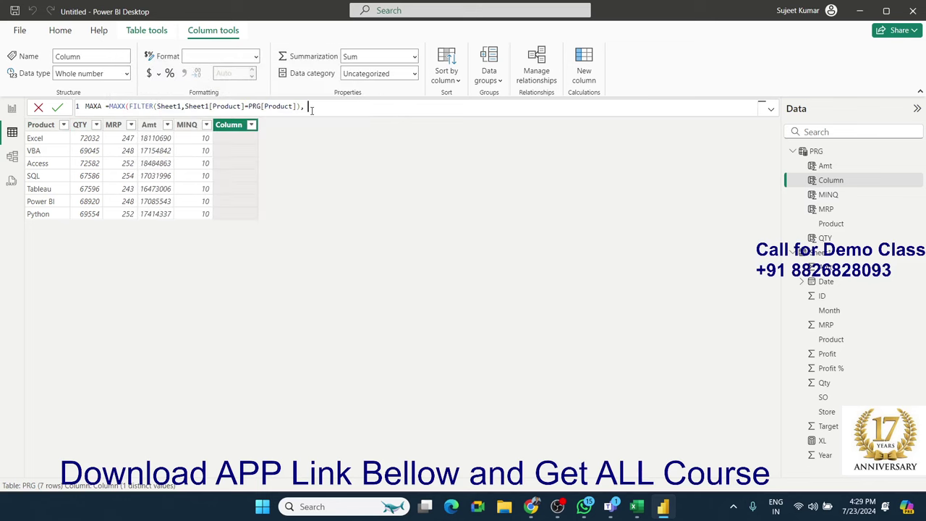
{"action": "type", "text": "amt"}
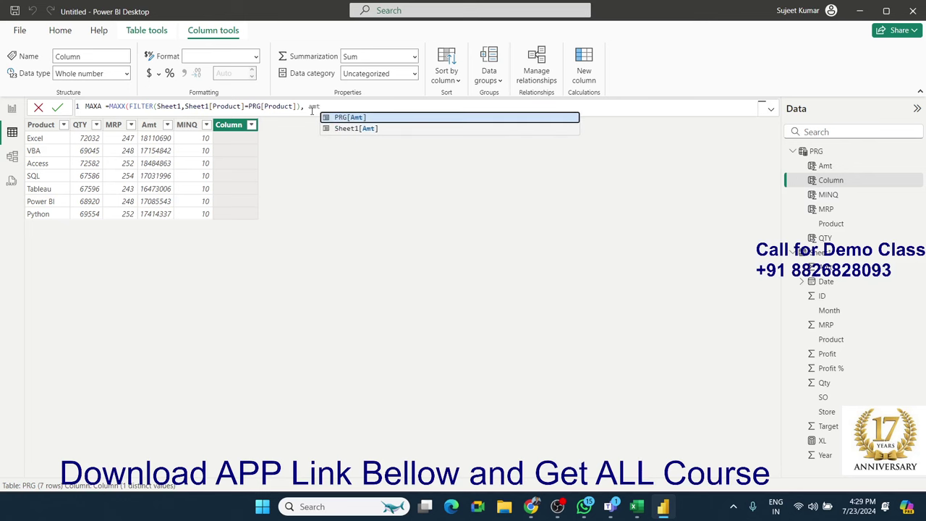
{"action": "key", "text": "Down"}
{"action": "key", "text": "Tab"}
{"action": "type", "text": ")"}
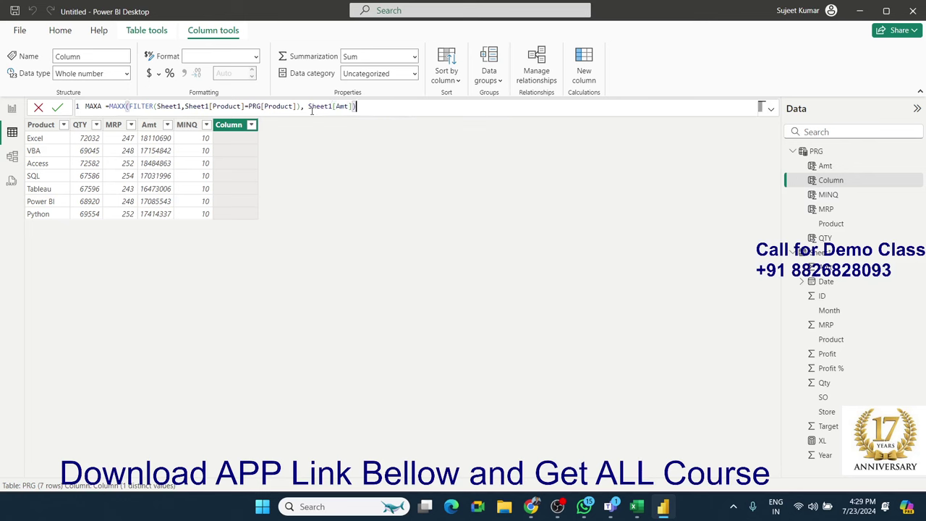
{"action": "key", "text": "Return"}
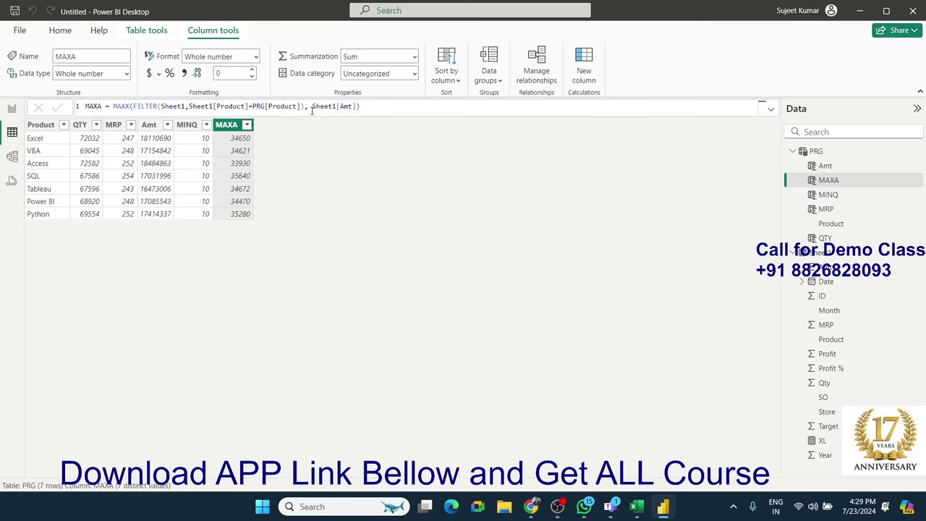
{"action": "left_click", "coordinate": [171, 106]}
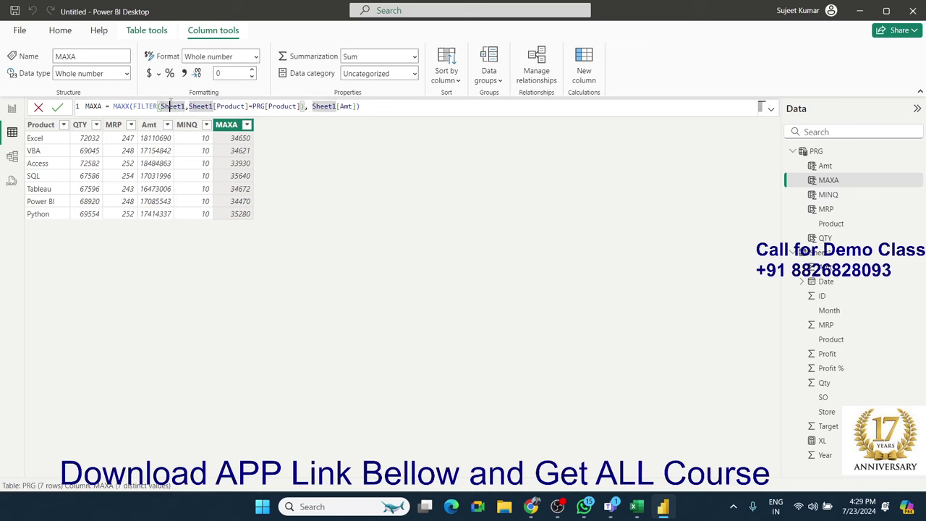
{"action": "left_click", "coordinate": [101, 140]}
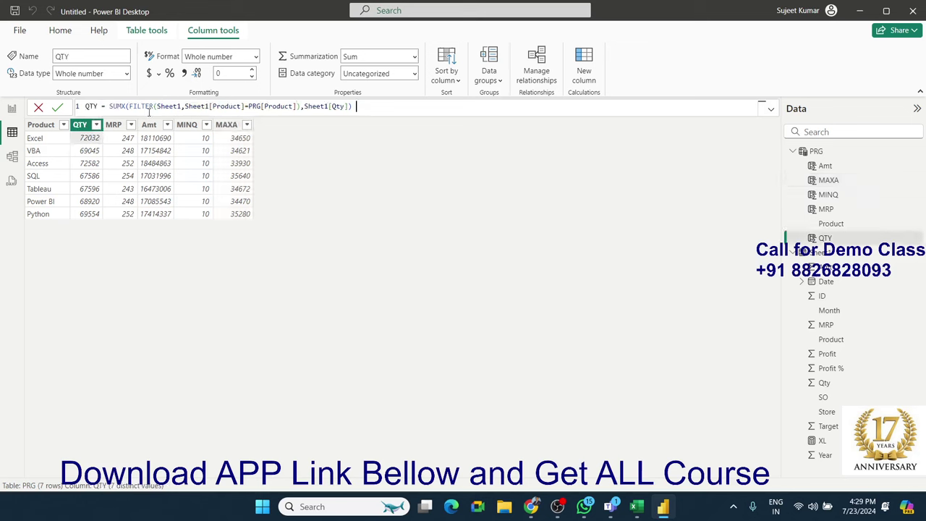
{"action": "left_click", "coordinate": [128, 140]}
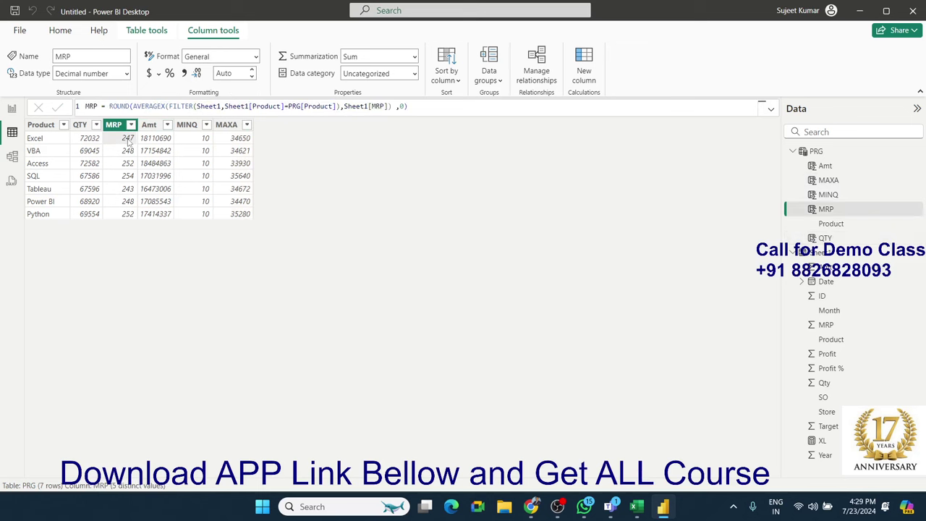
{"action": "double_click", "coordinate": [149, 107]}
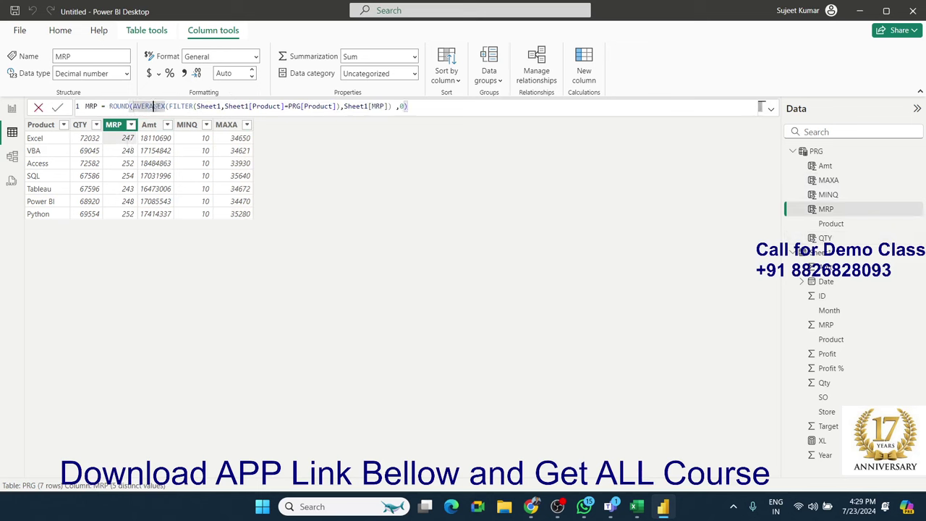
{"action": "left_click", "coordinate": [155, 150]}
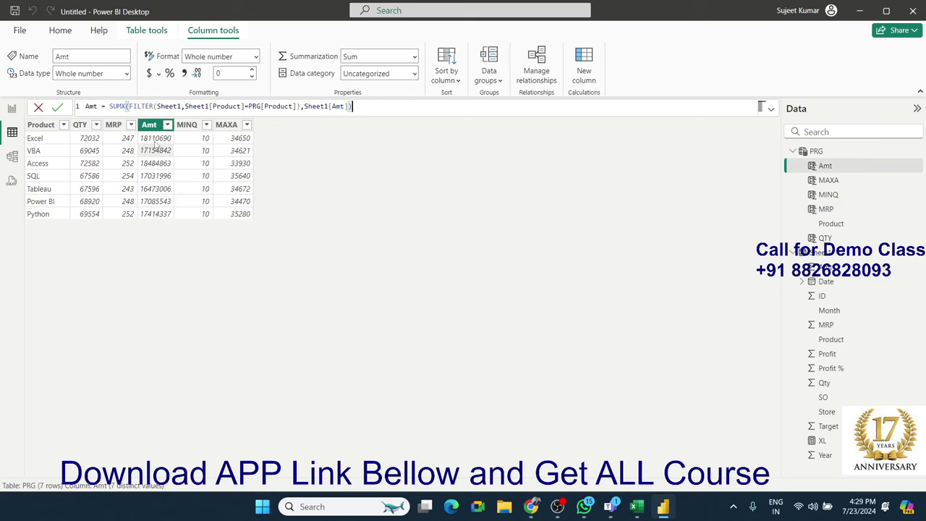
{"action": "left_click", "coordinate": [197, 138]}
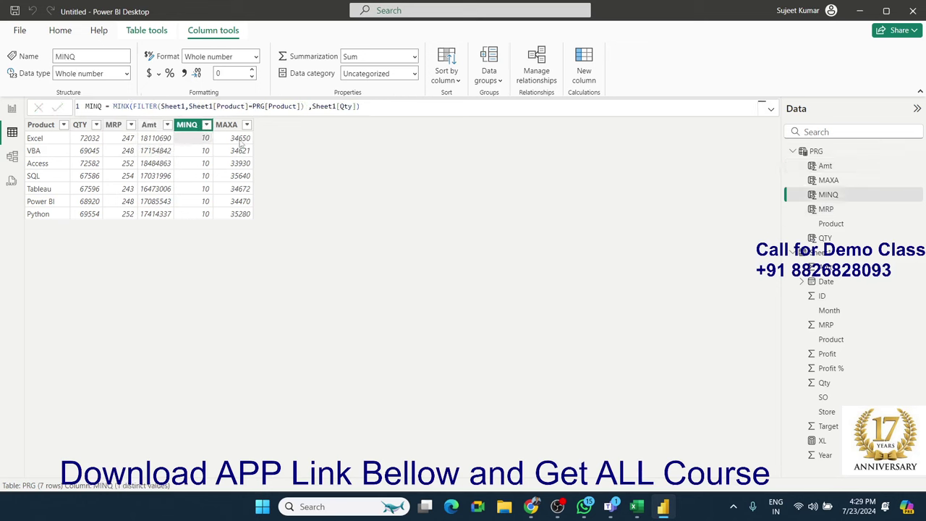
{"action": "left_click", "coordinate": [241, 144]}
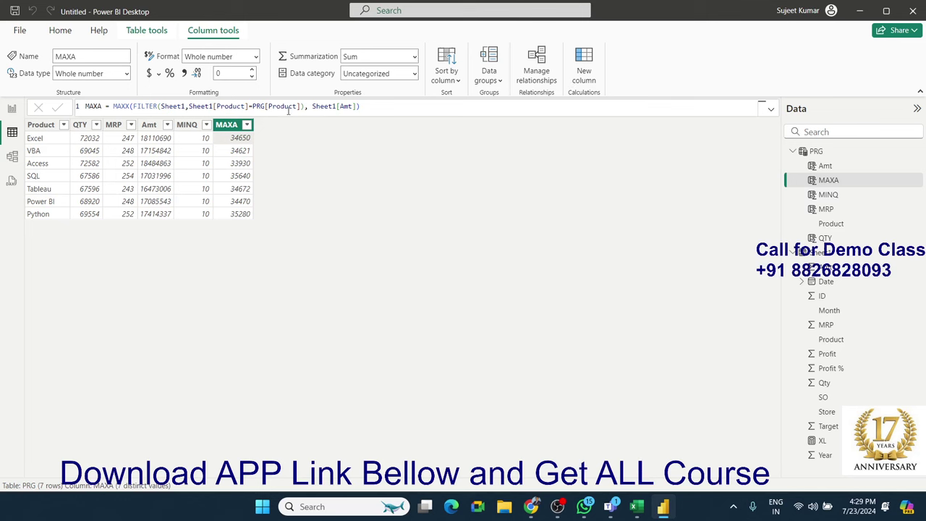
Step: Start a new Bill column using COUNTAX with the pasted product filter
{"action": "left_click", "coordinate": [584, 83]}
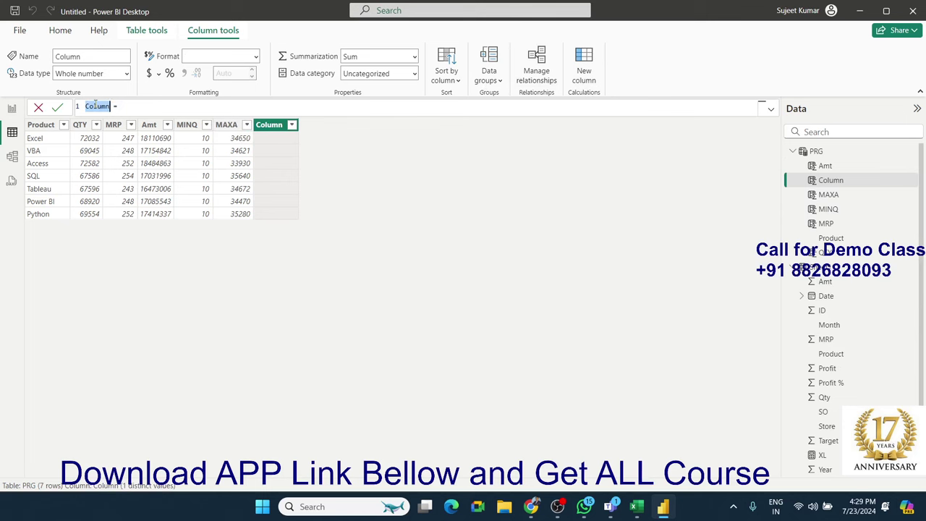
{"action": "type", "text": "B"}
{"action": "type", "text": "ill ="}
{"action": "type", "text": "coun"}
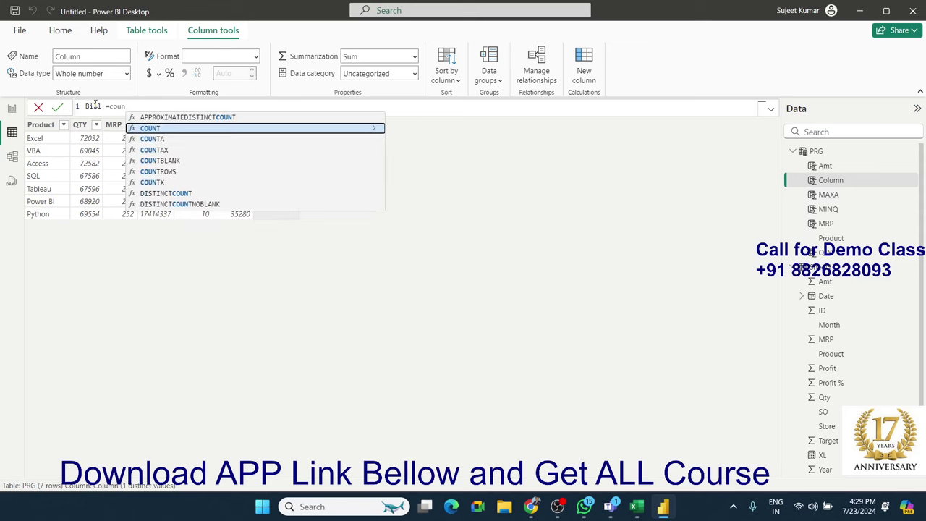
{"action": "key", "text": "Down"}
{"action": "key", "text": "Down"}
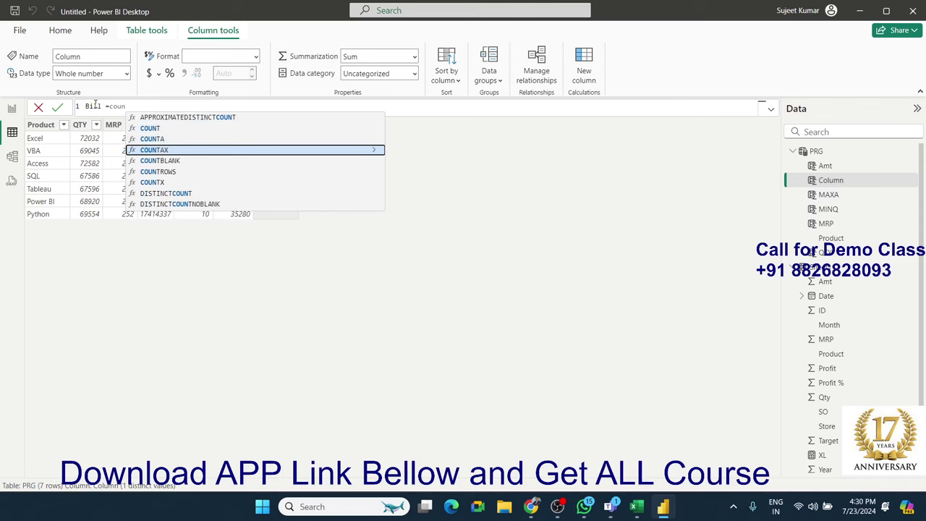
{"action": "key", "text": "Down"}
{"action": "key", "text": "Down"}
{"action": "key", "text": "Down"}
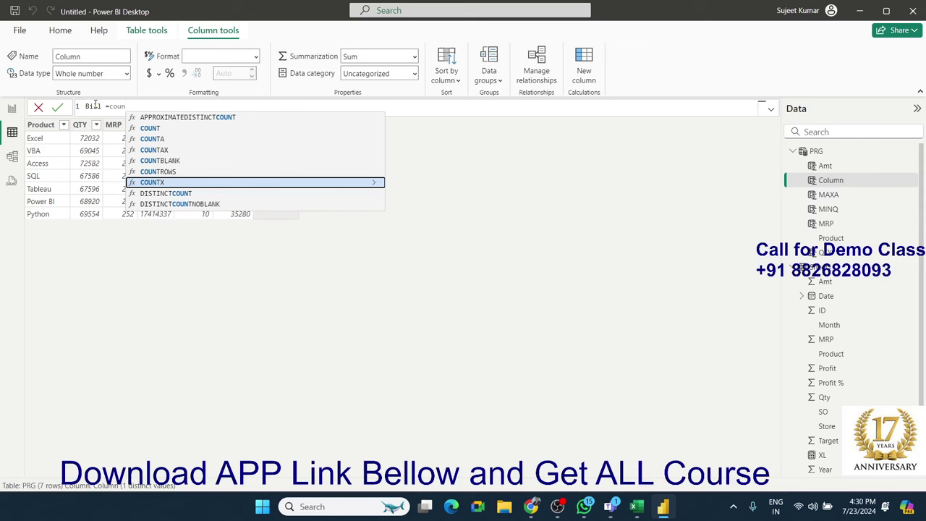
{"action": "key", "text": "Up"}
{"action": "key", "text": "Up"}
{"action": "key", "text": "Up"}
{"action": "key", "text": "Tab"}
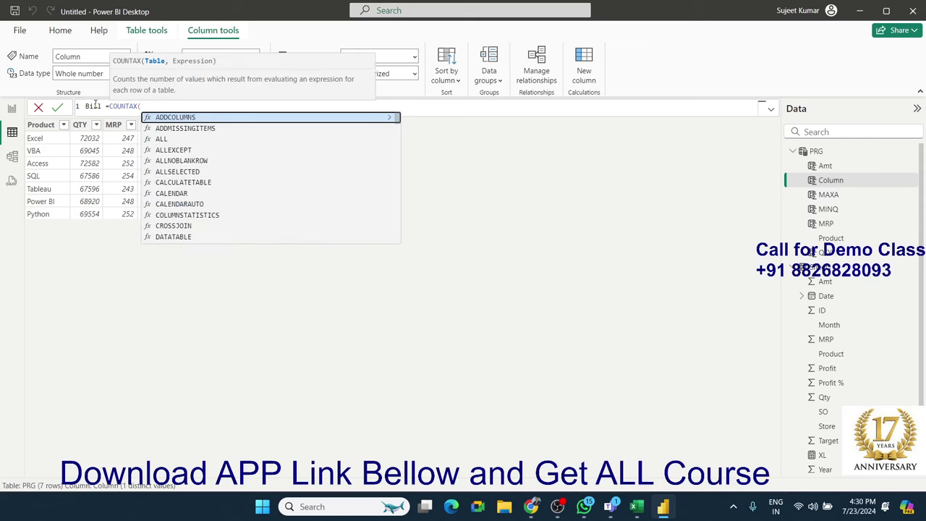
{"action": "type", "text": "(FILTER(Sheet1,Sheet1[Product]=PRG[Product])"}
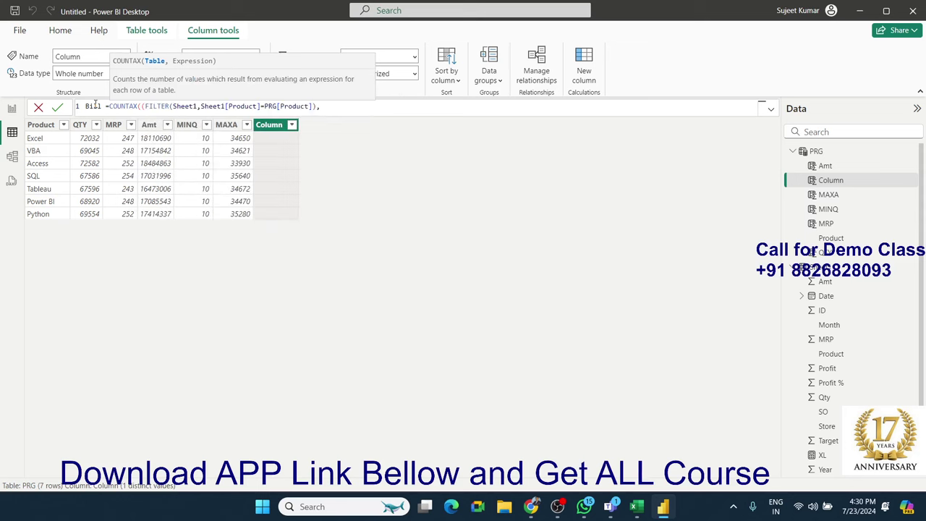
Step: Remove the extra bracket and count Sheet1[ID], giving Excel 1379, Tableau 1380
{"action": "type", "text": "id"}
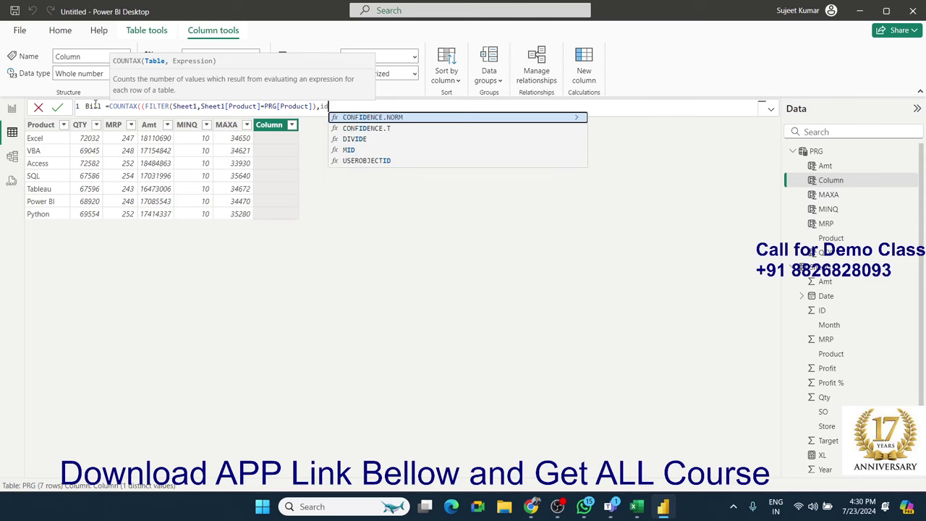
{"action": "key", "text": "BackSpace"}
{"action": "key", "text": "BackSpace"}
{"action": "key", "text": "BackSpace"}
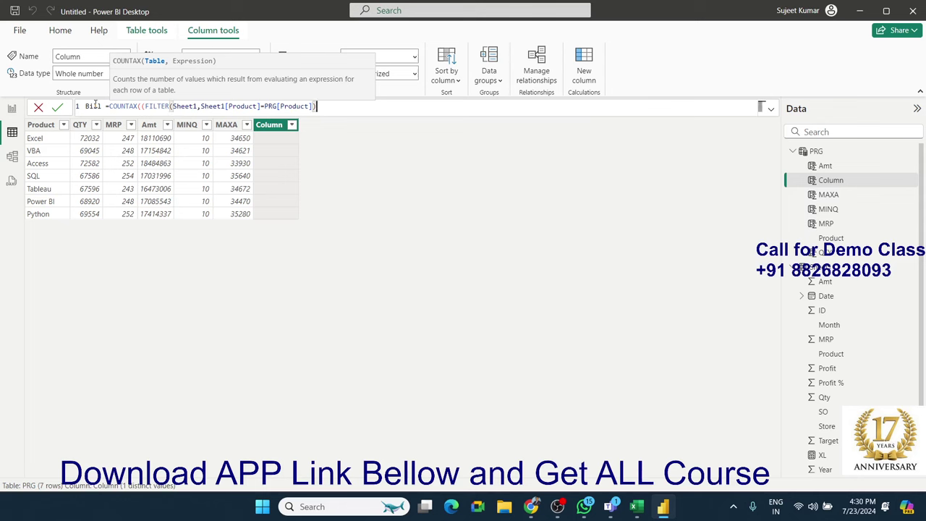
{"action": "key", "text": "Left"}
{"action": "key", "text": "Left"}
{"action": "key", "text": "Left"}
{"action": "key", "text": "ctrl+Left"}
{"action": "key", "text": "ctrl+Left"}
{"action": "key", "text": "ctrl+Left"}
{"action": "key", "text": "ctrl+Left"}
{"action": "key", "text": "ctrl+Left"}
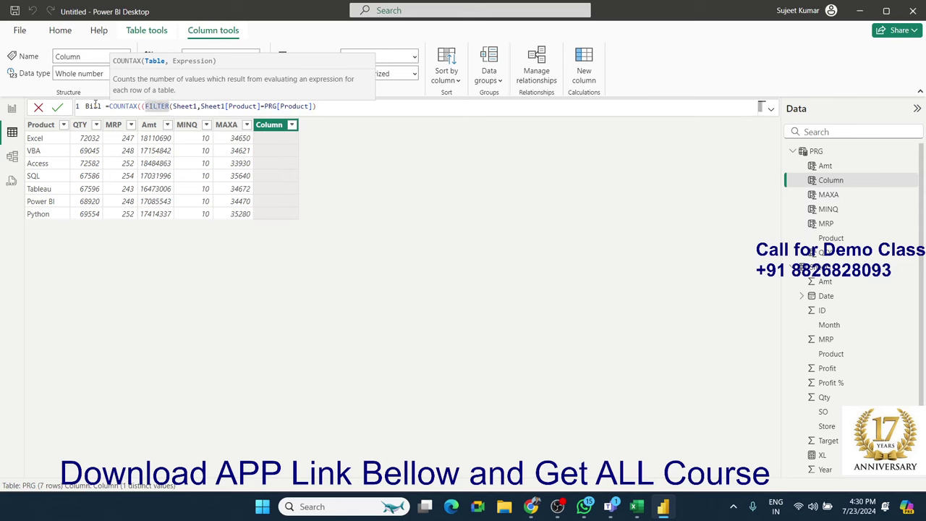
{"action": "key", "text": "BackSpace"}
{"action": "left_click", "coordinate": [358, 105]}
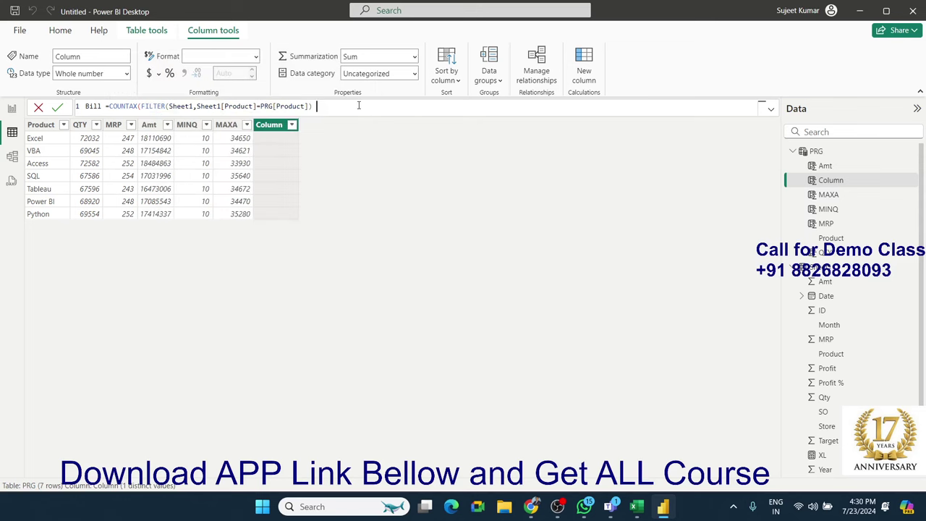
{"action": "type", "text": ",id"}
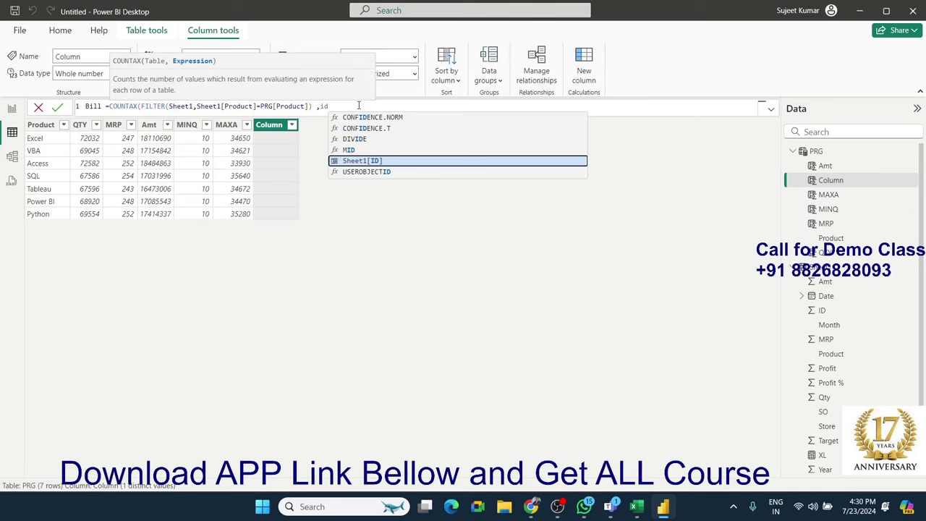
{"action": "key", "text": "Tab"}
{"action": "type", "text": ")"}
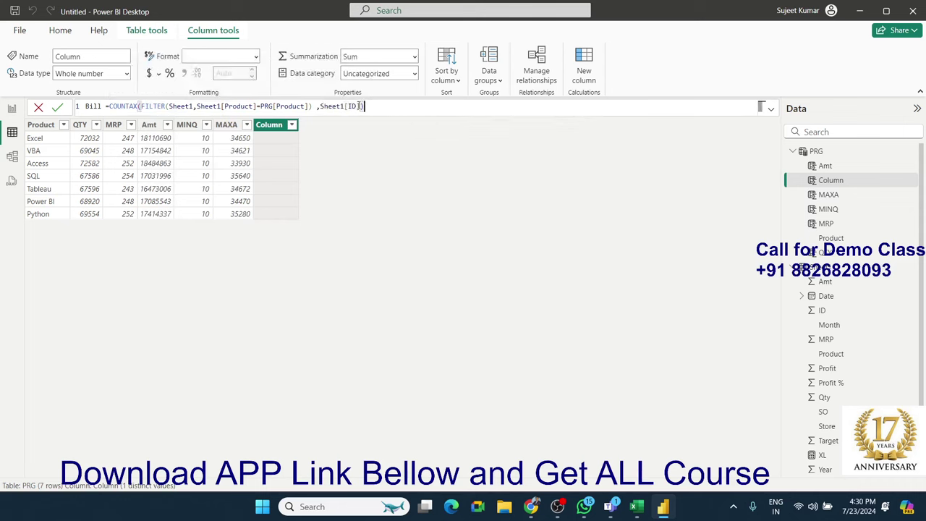
{"action": "key", "text": "Return"}
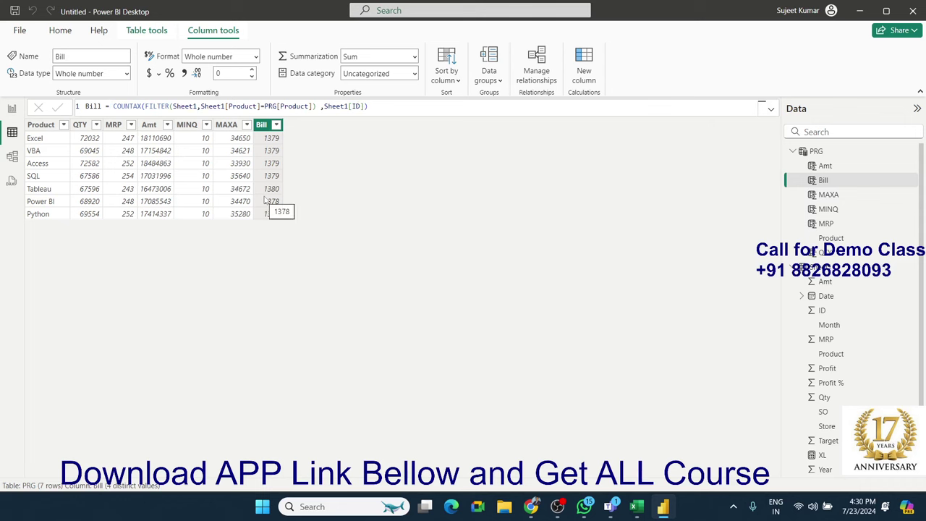
{"action": "left_click", "coordinate": [97, 138]}
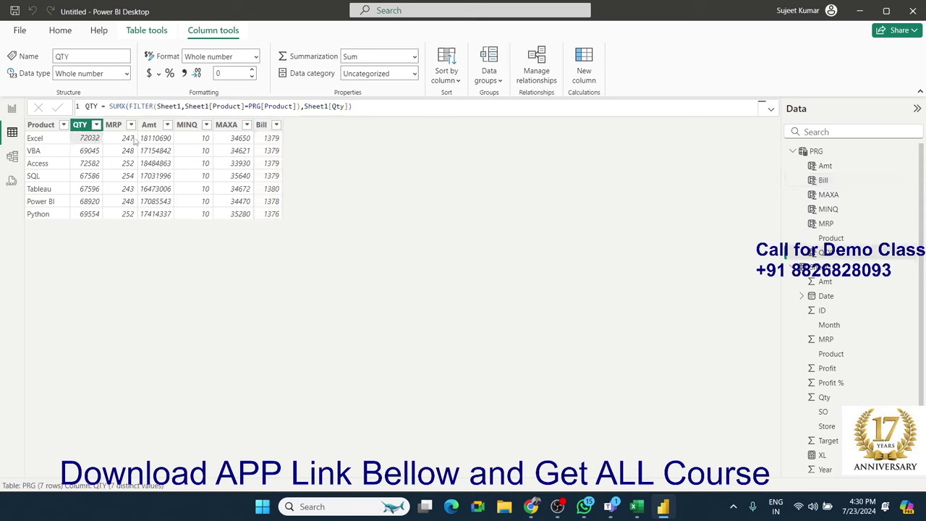
{"action": "left_click", "coordinate": [127, 139]}
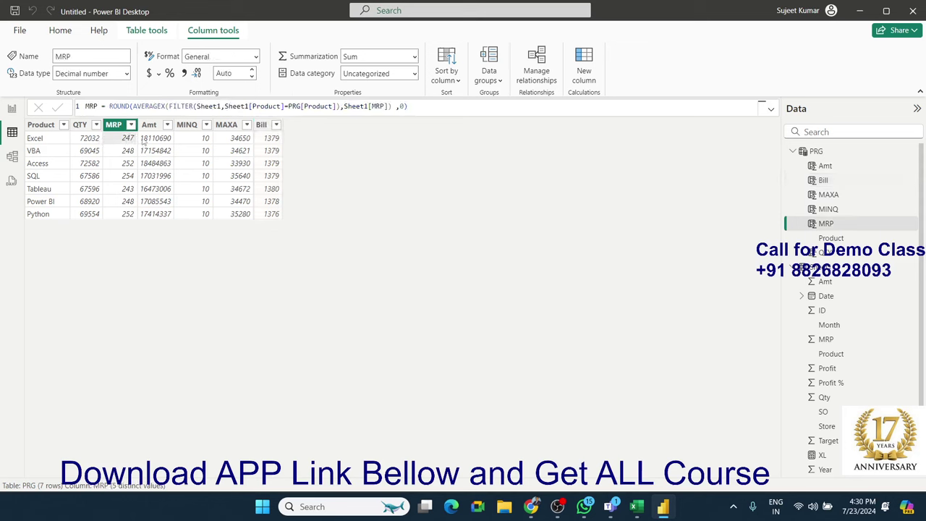
{"action": "left_click", "coordinate": [183, 142]}
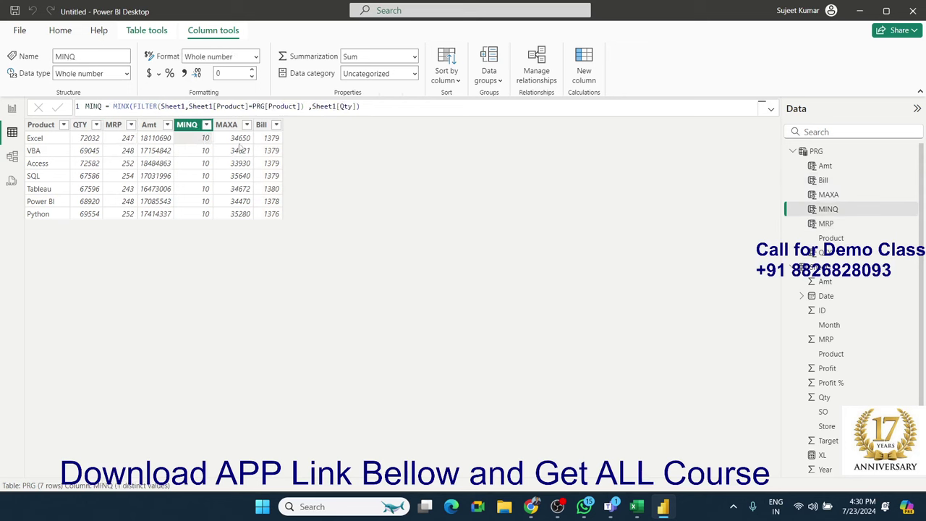
{"action": "left_click", "coordinate": [245, 145]}
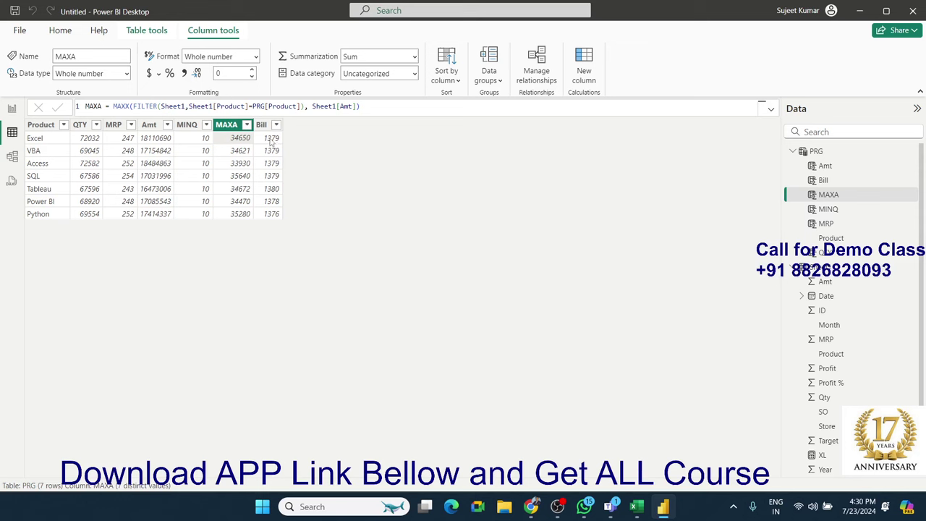
{"action": "left_click", "coordinate": [271, 142]}
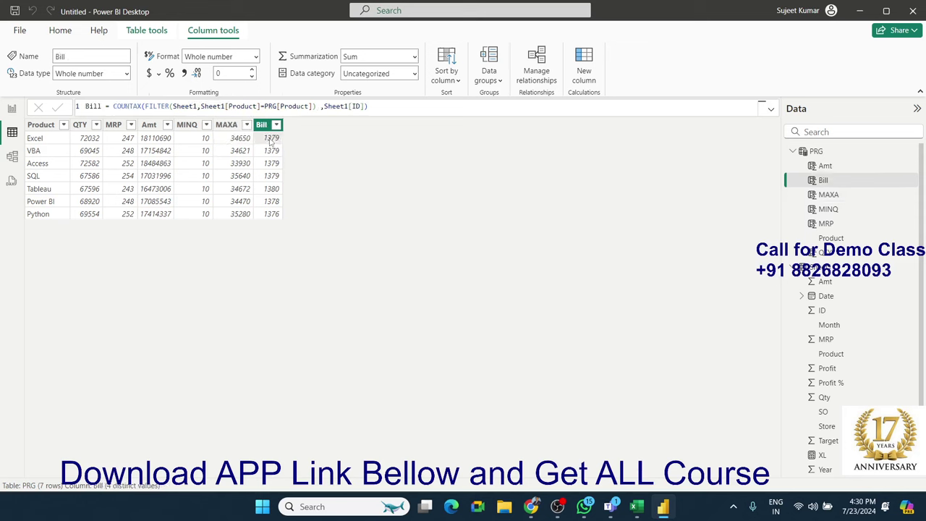